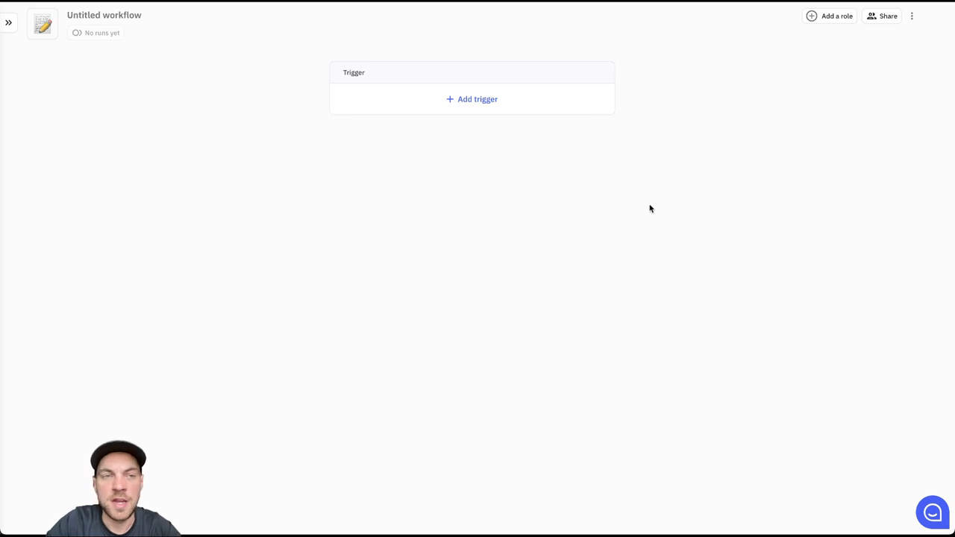
Open the name settings of the new blank Untitled workflow
click(97, 15)
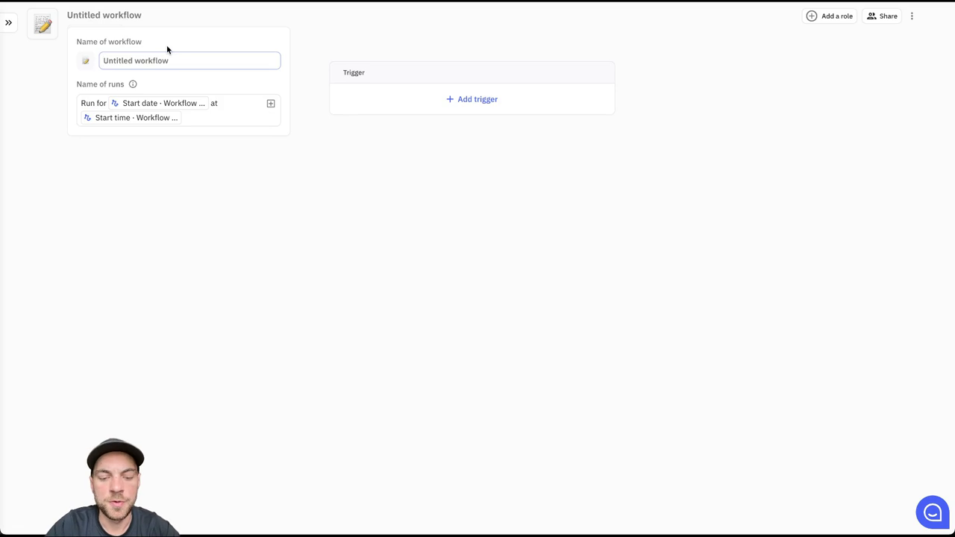
Name the workflow 'Quote Request Email to SmartSuite Order System' and trigger it on Gmail label _Order Request, first emails only
text(Quote Request Email to)
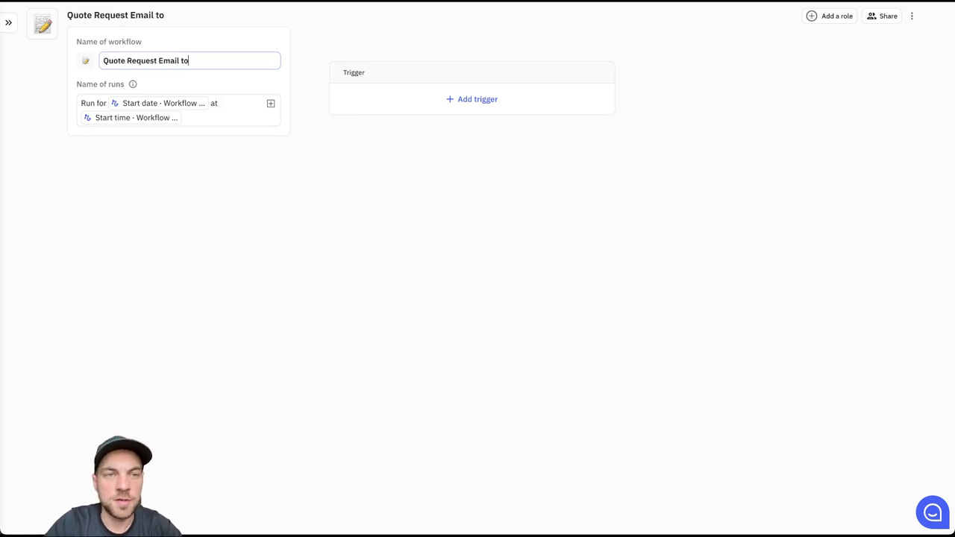
text( SmartSuite Order System)
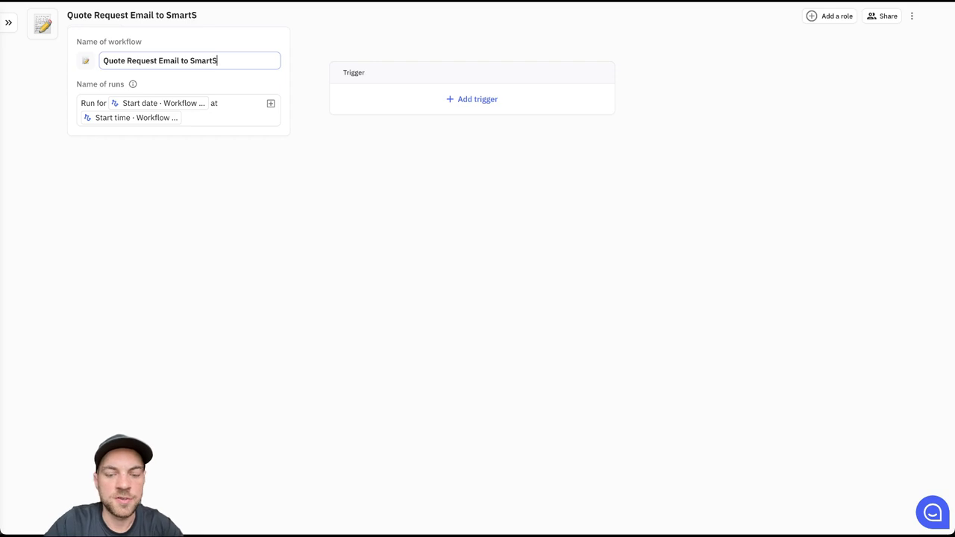
key(Return)
click(486, 106)
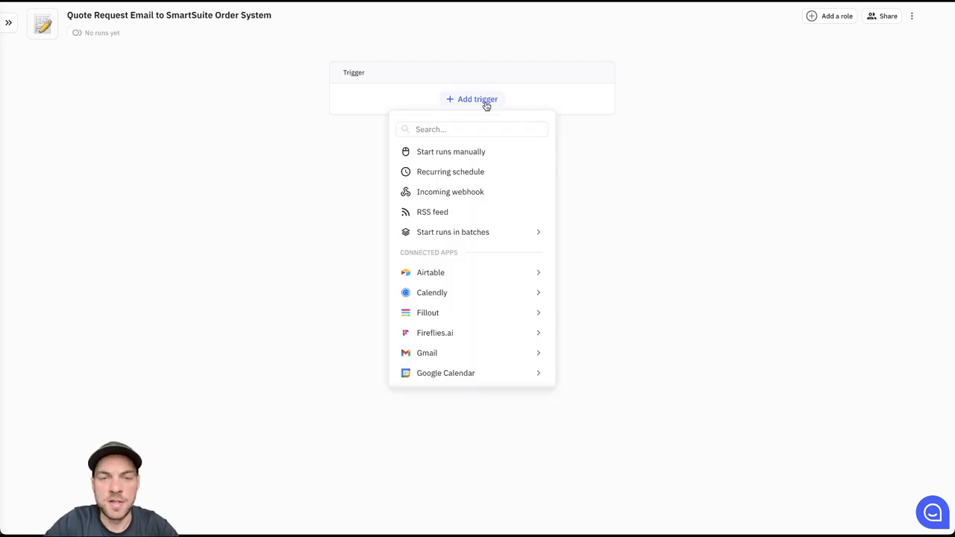
text(gmai)
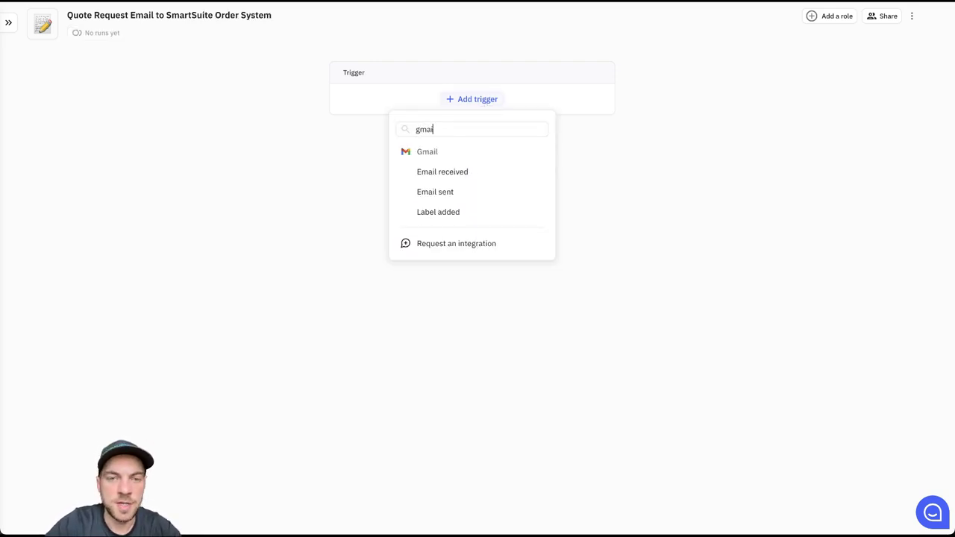
click(462, 214)
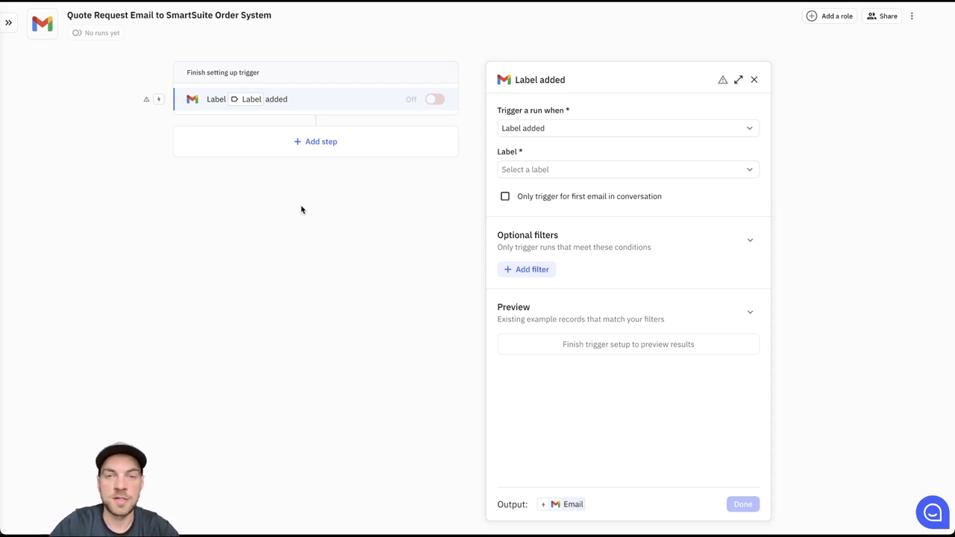
click(526, 172)
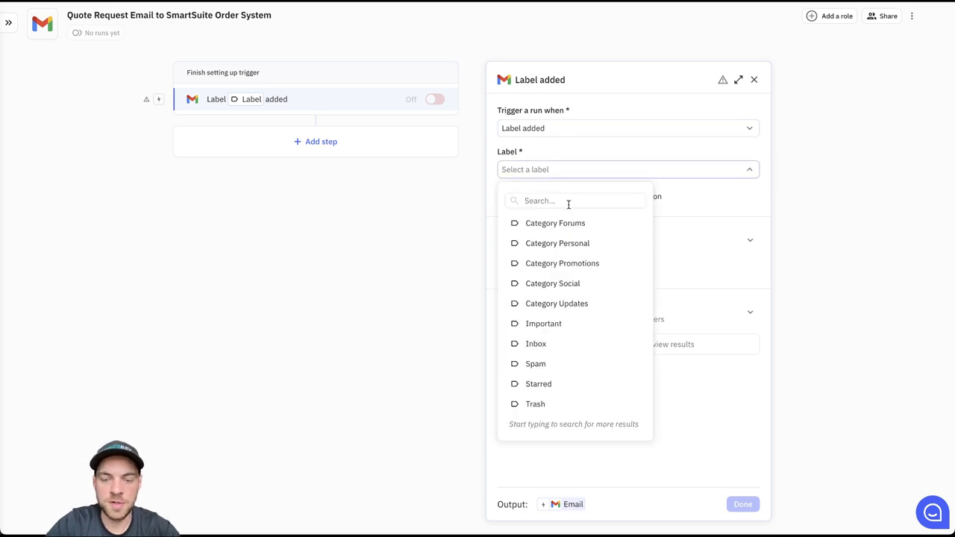
text(_)
click(568, 224)
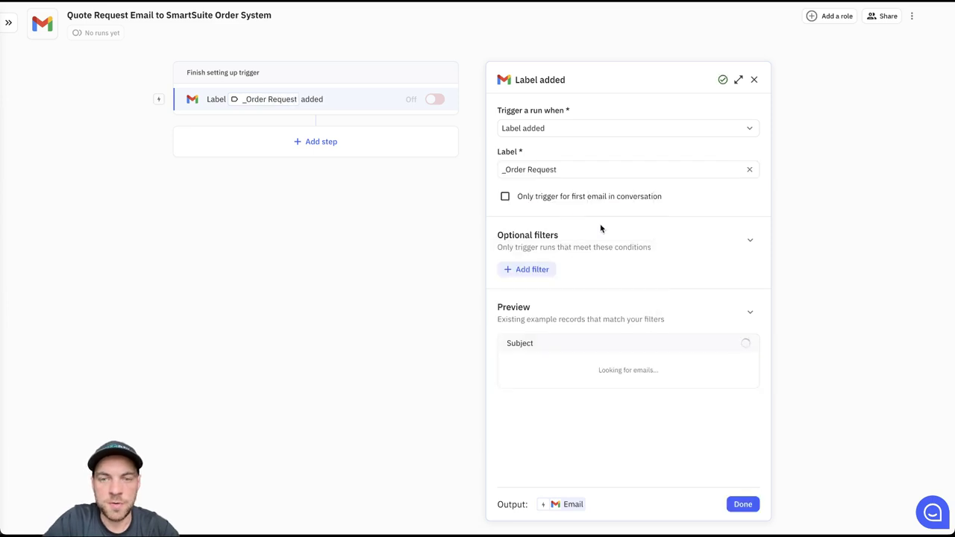
click(505, 198)
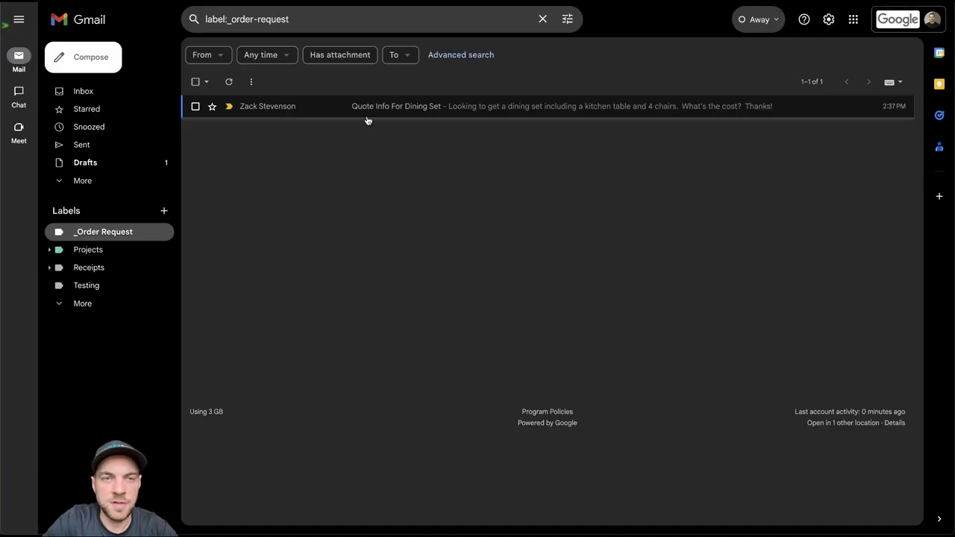
Read the Quote Info For Dining Set email's request text, then return to the _Order Request list
click(413, 110)
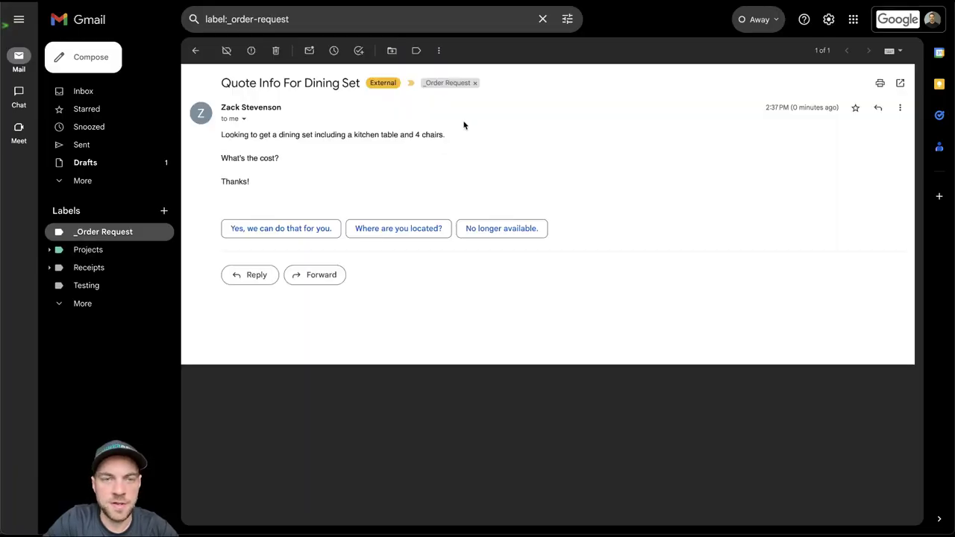
drag(258, 136, 351, 144)
click(402, 144)
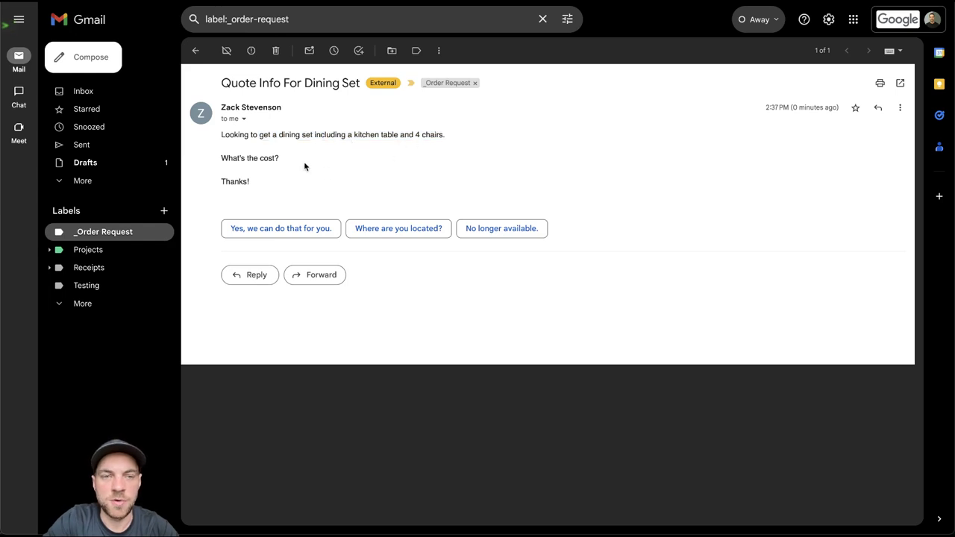
click(194, 50)
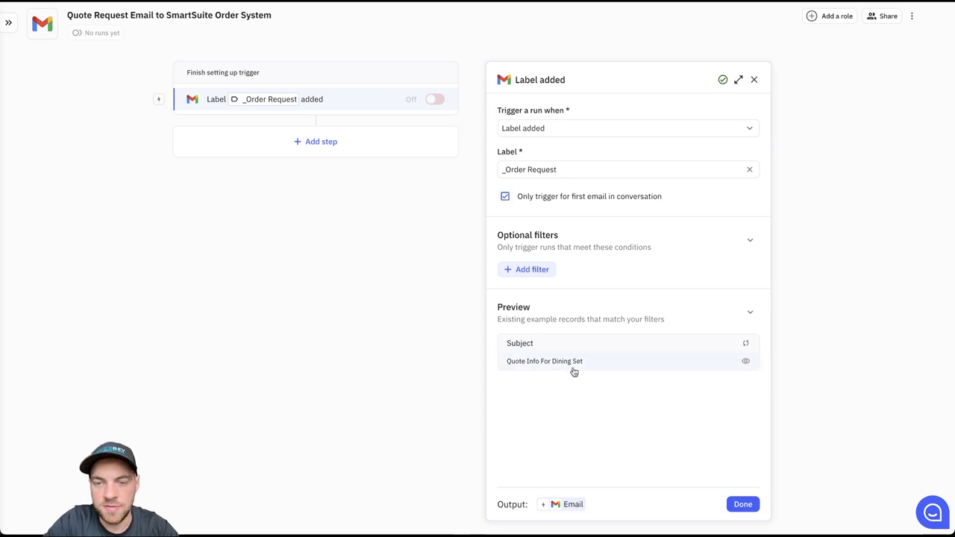
Review the sample email's fields and values in the trigger preview, then close the dialog
click(746, 362)
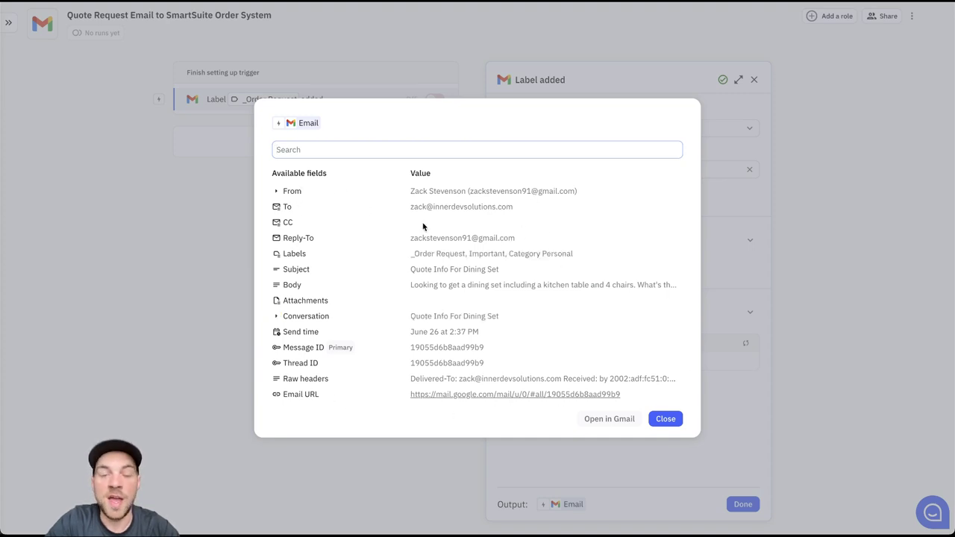
click(666, 419)
Add a SmartSuite Create record step targeting the Sales Order table
click(470, 148)
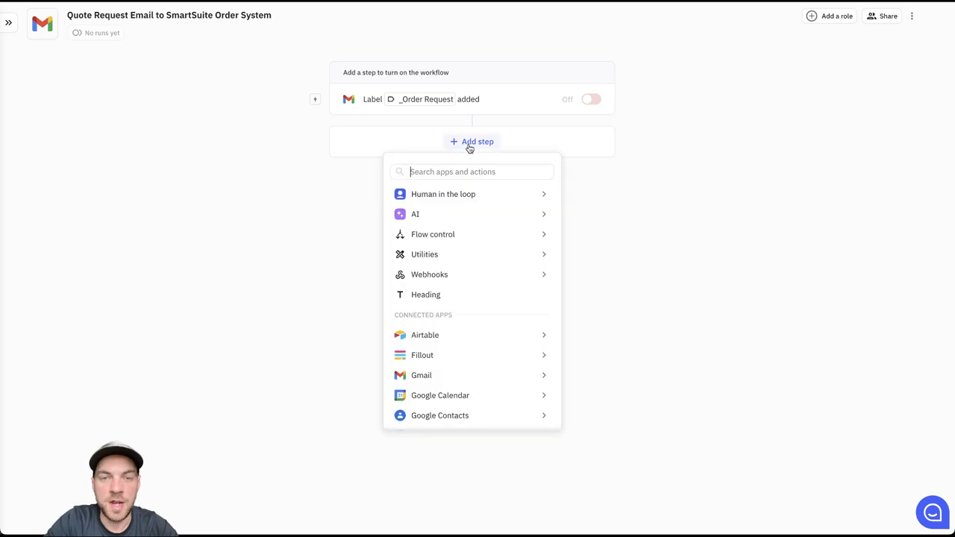
text(smart)
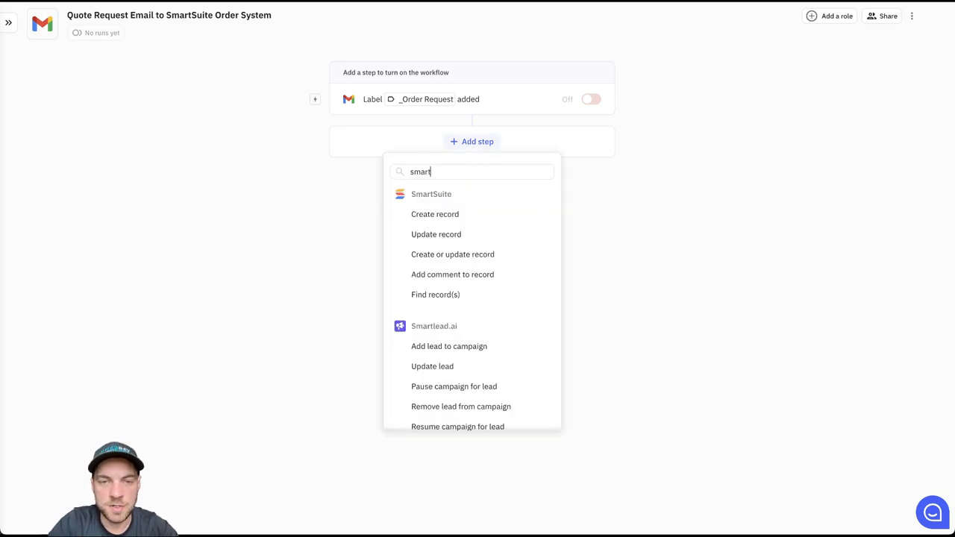
click(472, 221)
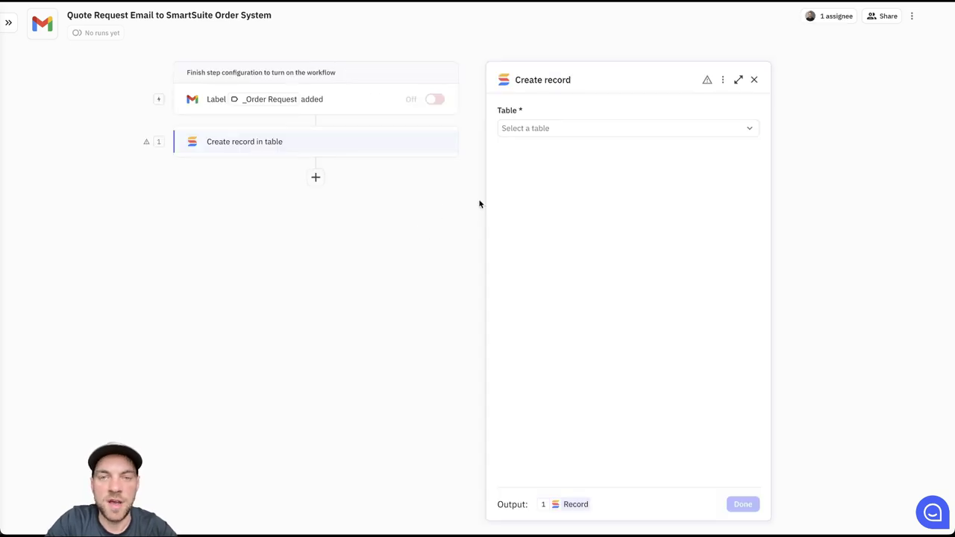
click(529, 130)
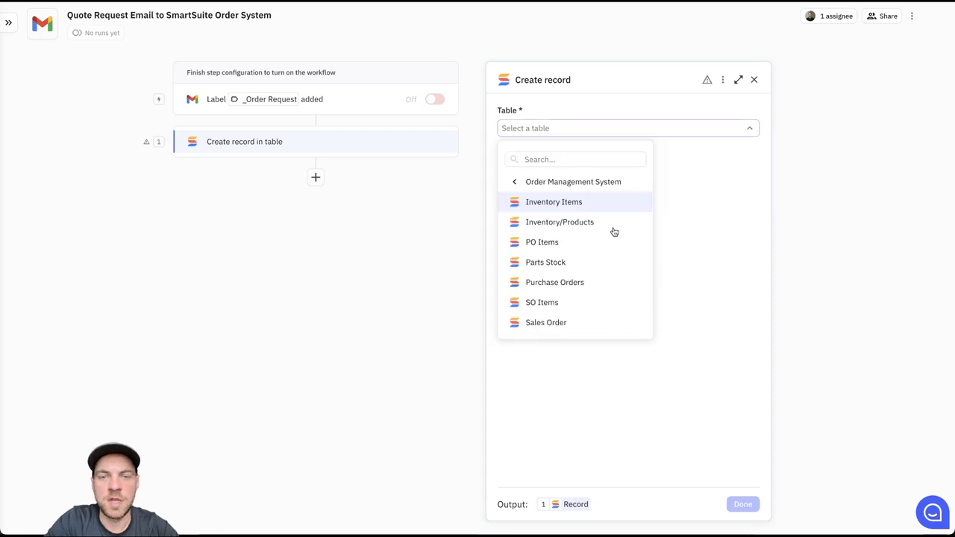
click(548, 324)
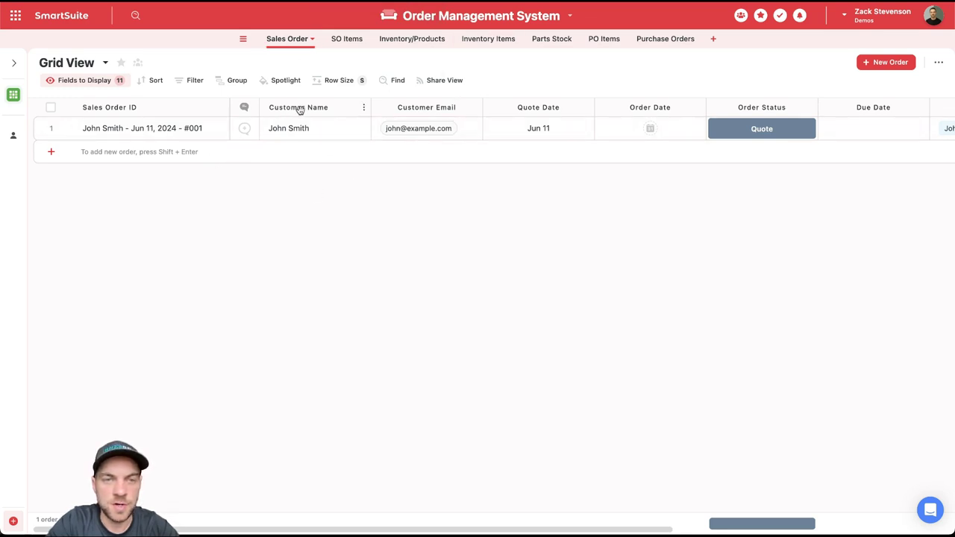
Scroll across the Sales Order table to review its columns from Customer Name to Quote Email/Notes
scroll(356, 117, right, 5)
scroll(403, 123, right, 4)
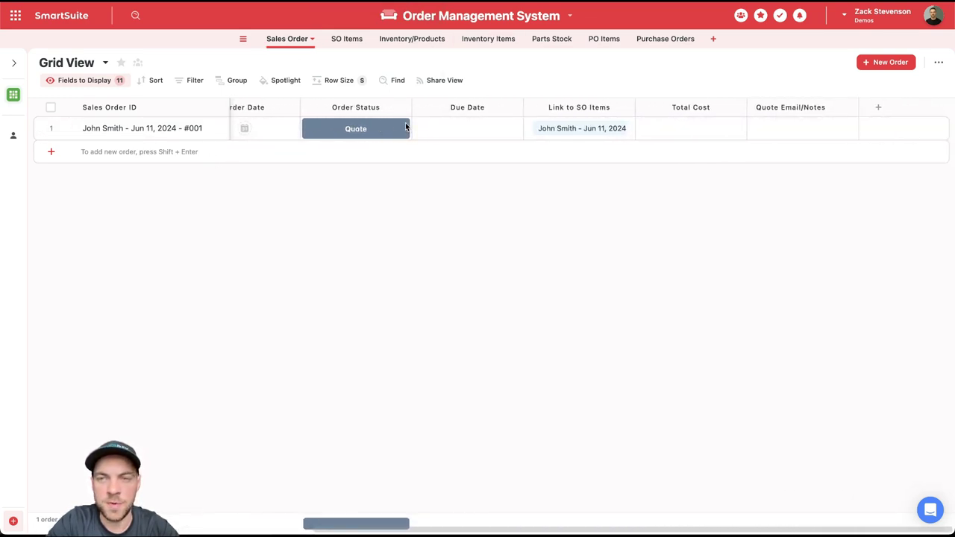
scroll(484, 153, left, 8)
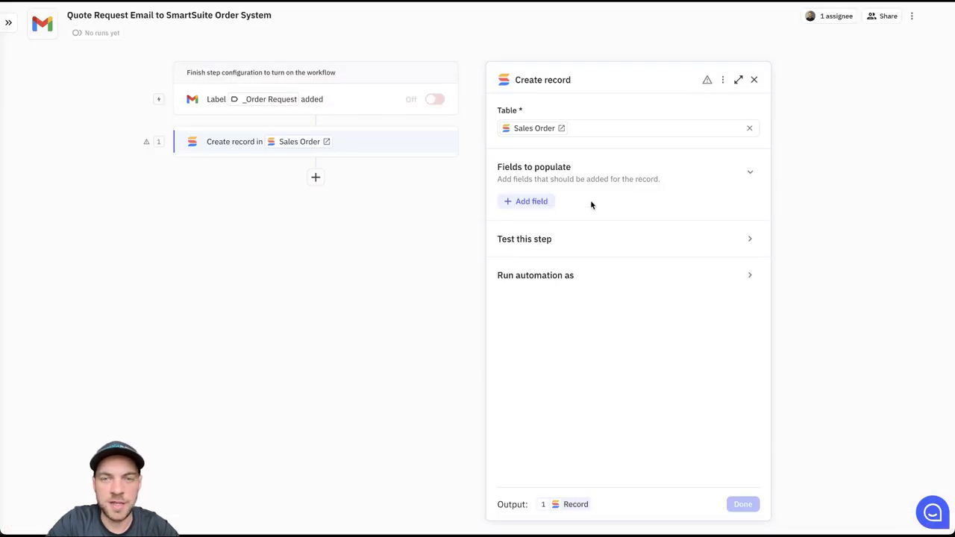
Add the Customer Name, Customer Email, Quote Date, Order Status and Quote Email/Notes fields to the record
click(528, 208)
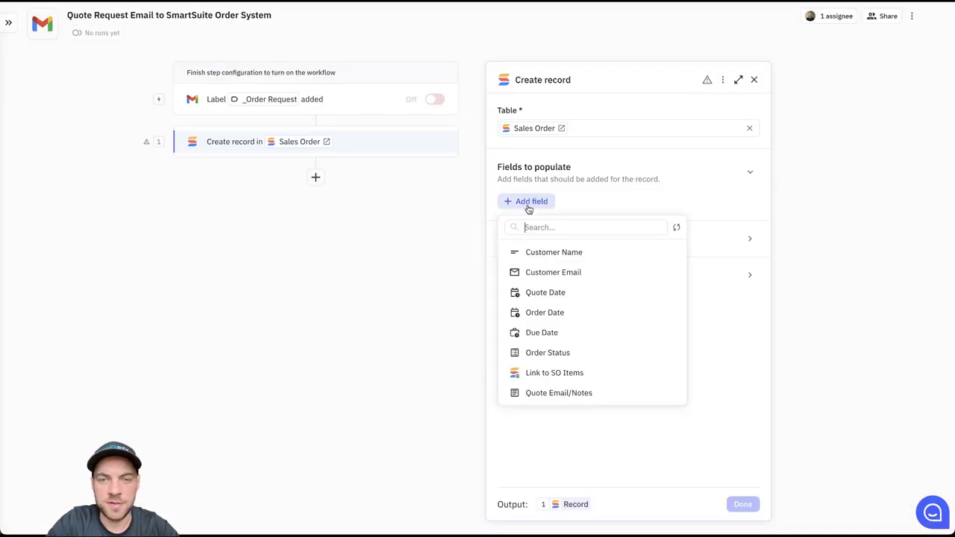
click(570, 255)
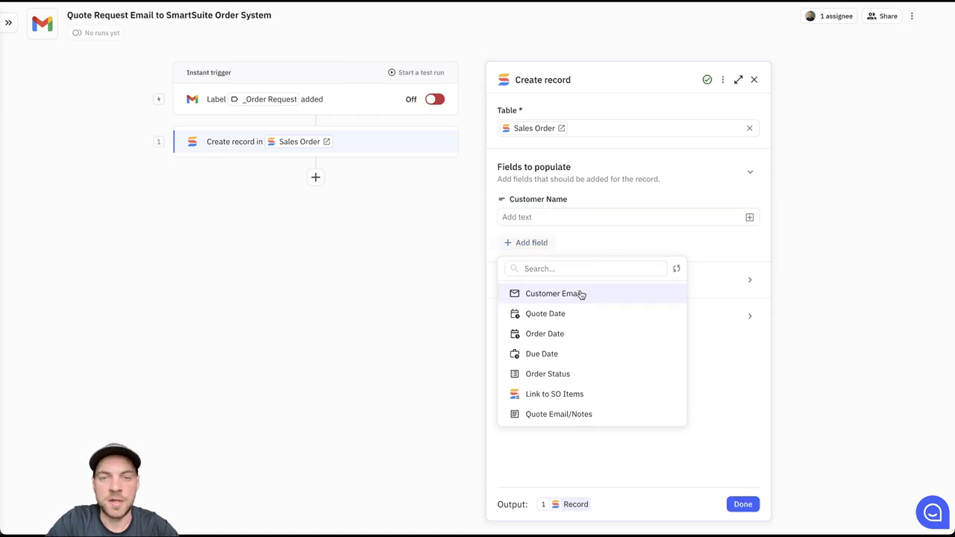
click(579, 294)
click(530, 282)
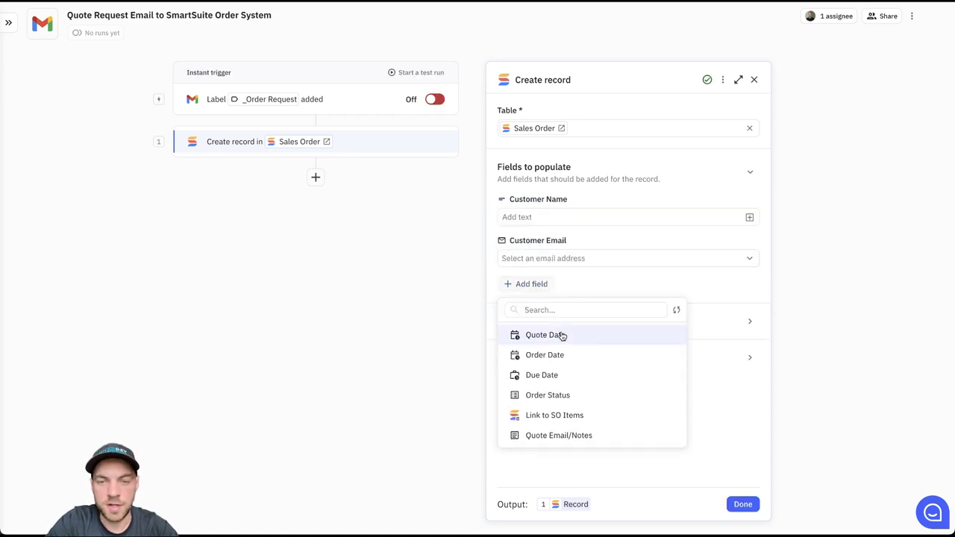
click(559, 335)
click(531, 324)
click(567, 415)
click(541, 365)
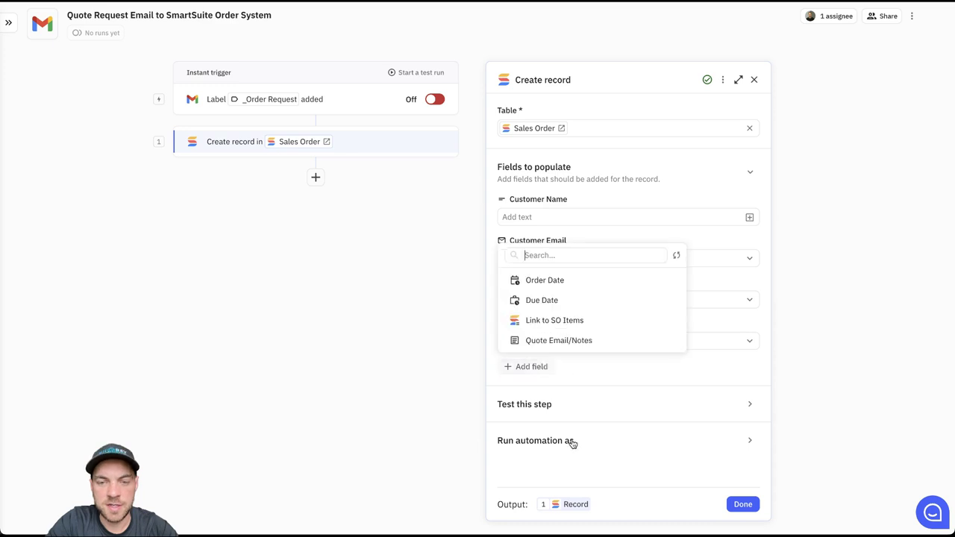
click(584, 341)
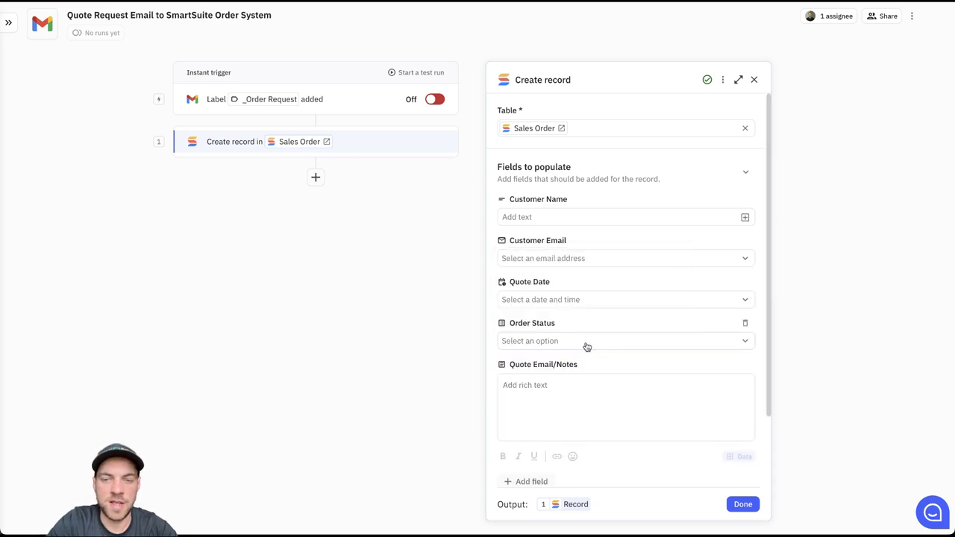
scroll(681, 357, down, 3)
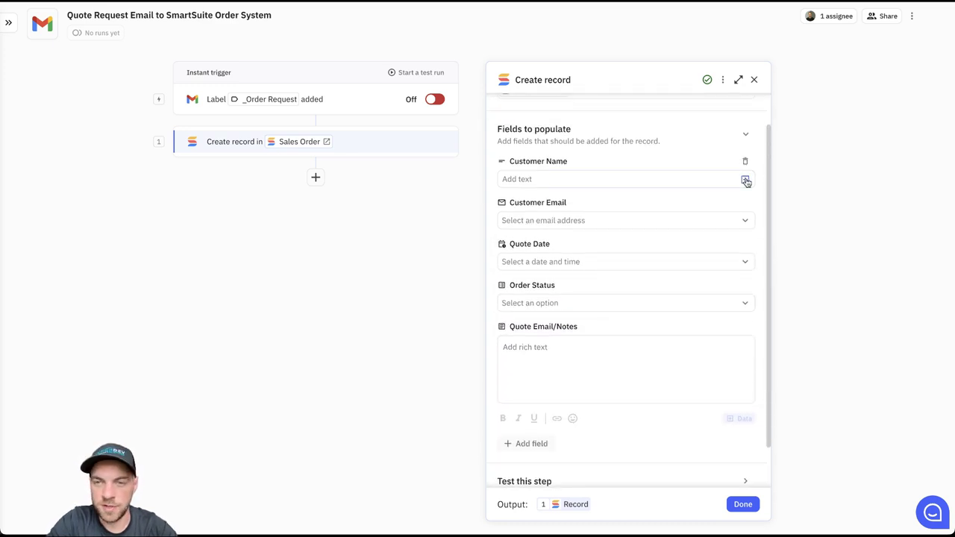
Fill Customer Name with the email sender's name and Customer Email with the sender's address
click(745, 179)
mouse_move(709, 230)
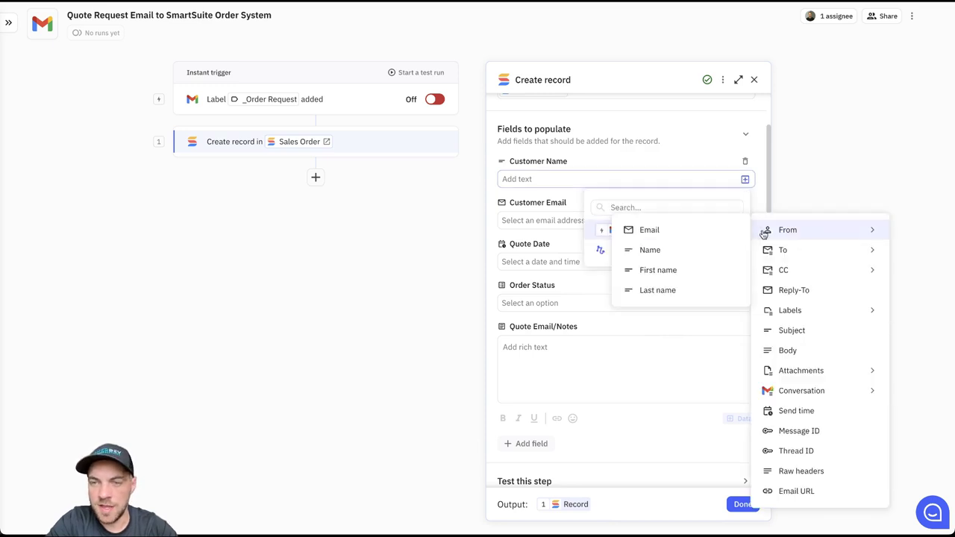
mouse_move(777, 234)
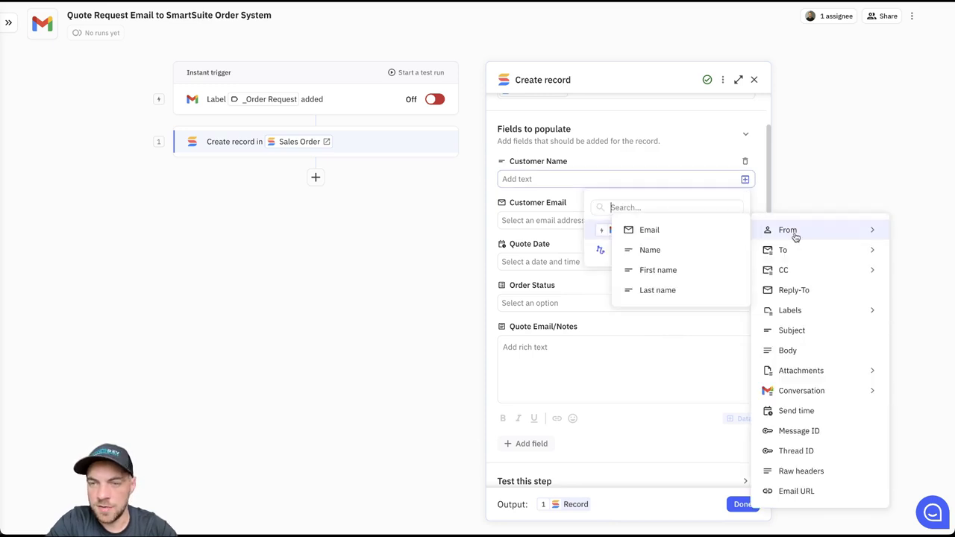
click(646, 251)
click(579, 221)
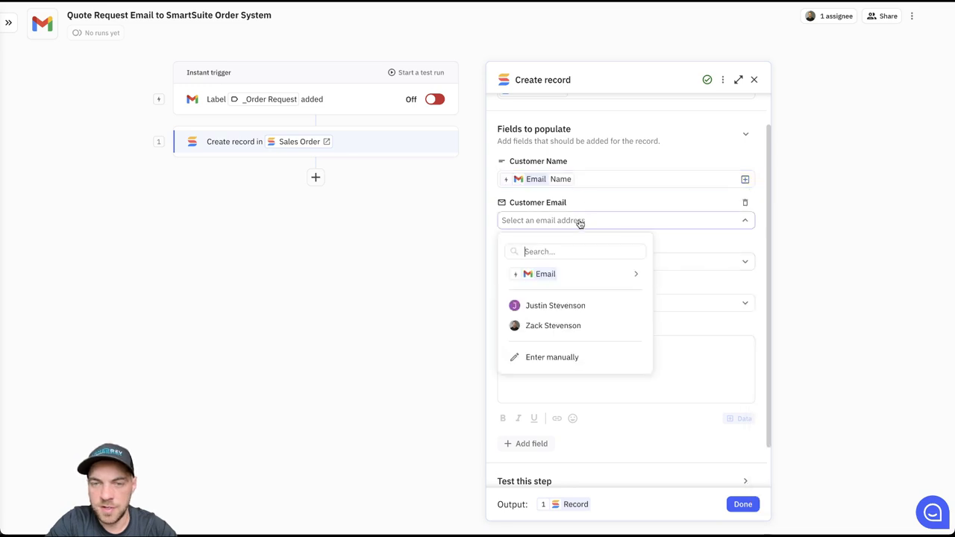
mouse_move(566, 272)
mouse_move(671, 276)
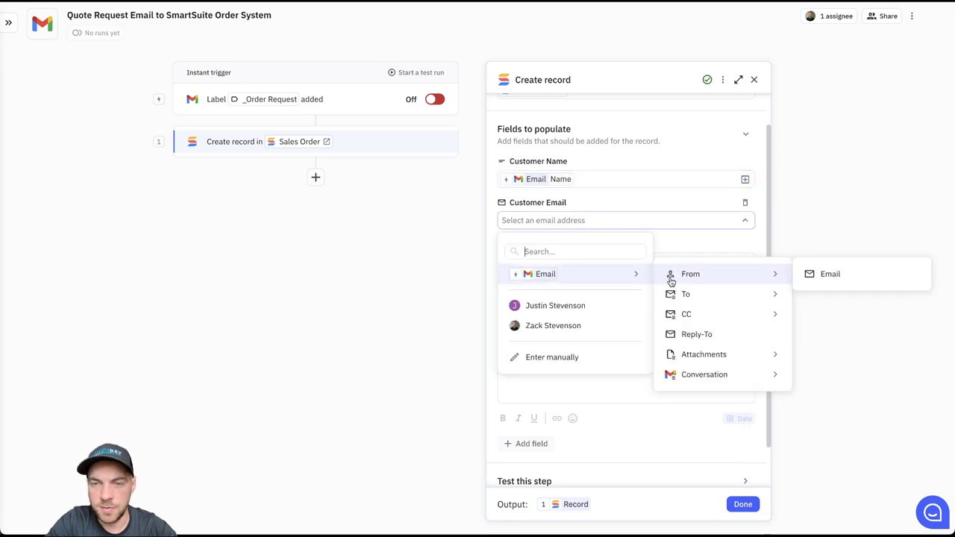
click(846, 284)
Set Quote Date from the email's Send time and Order Status to Quote
click(597, 260)
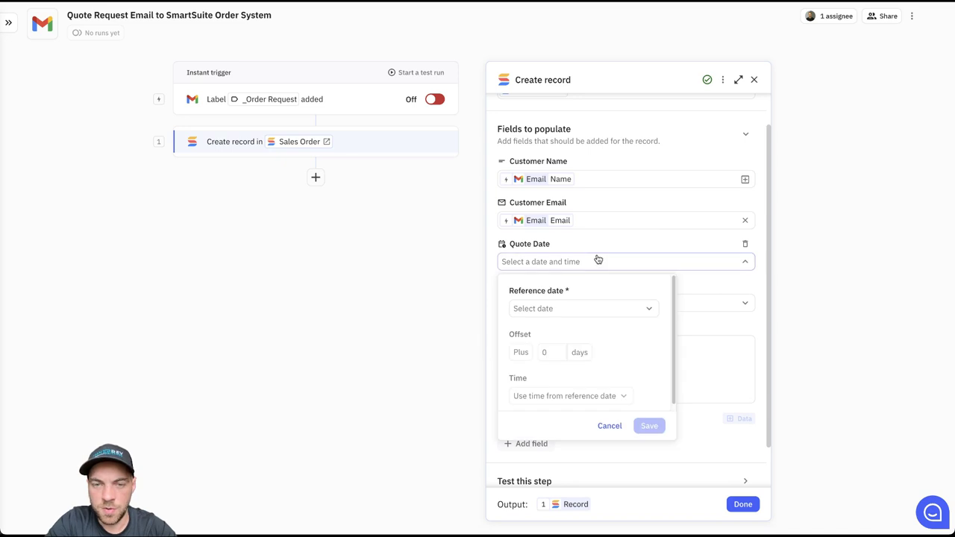
click(611, 312)
mouse_move(576, 365)
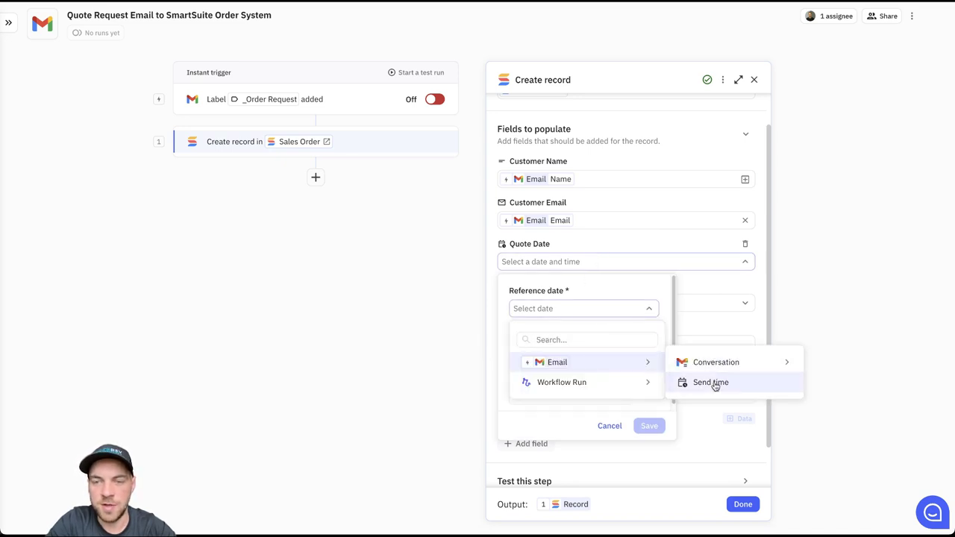
click(713, 383)
click(649, 426)
click(564, 303)
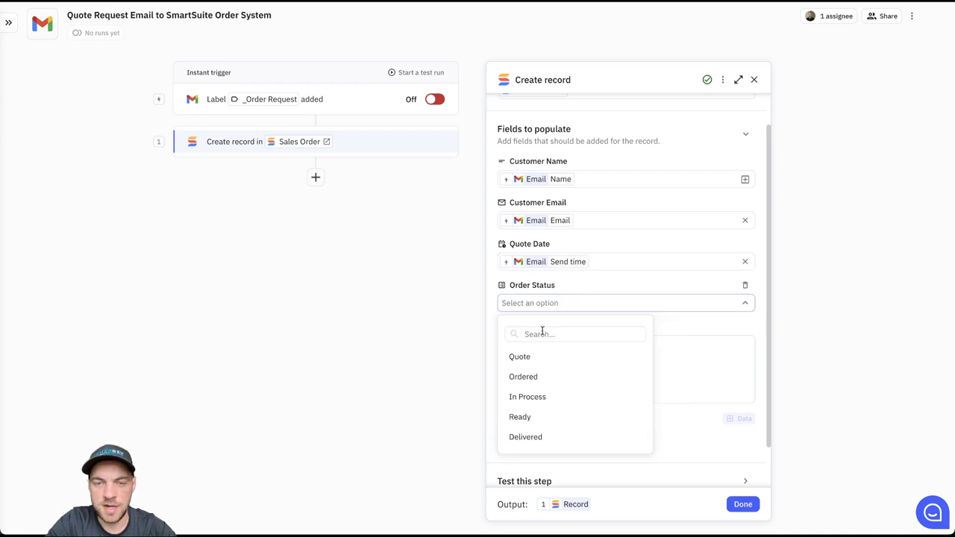
click(527, 356)
Write the labels 'Subject:', 'Body:' and 'Message URL:' on separate lines in Quote Email/Notes
click(528, 355)
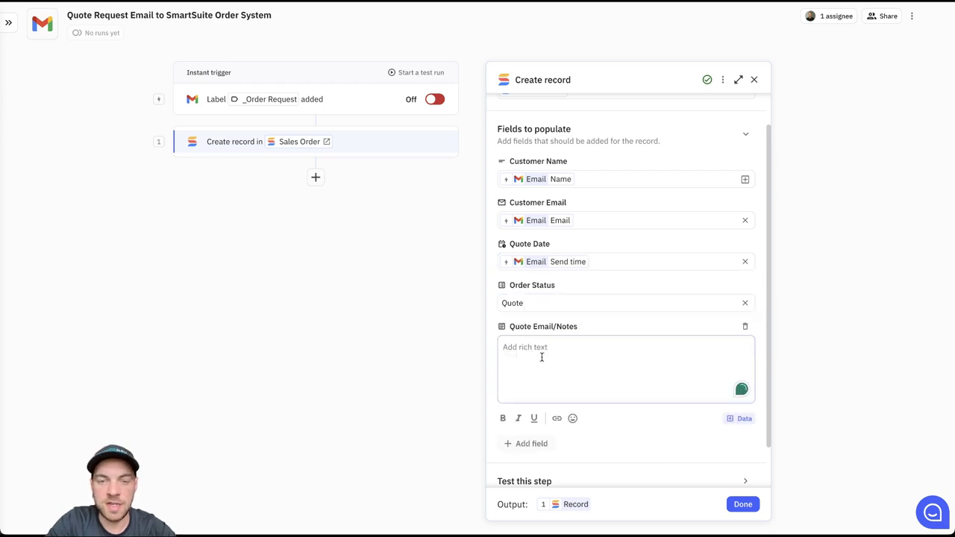
text(Sub)
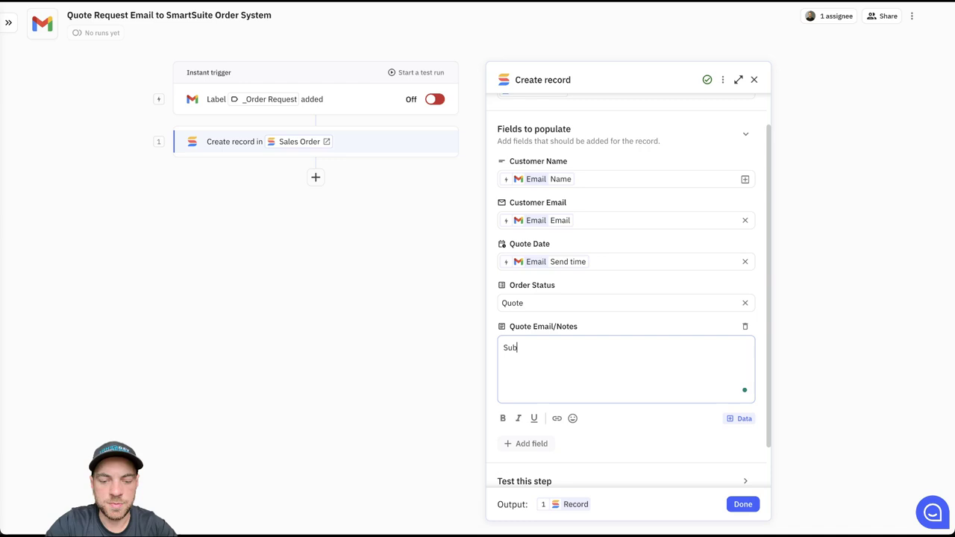
text(jectL)
key(BackSpace)
text(:)
key(Return)
key(Return)
text(Body)
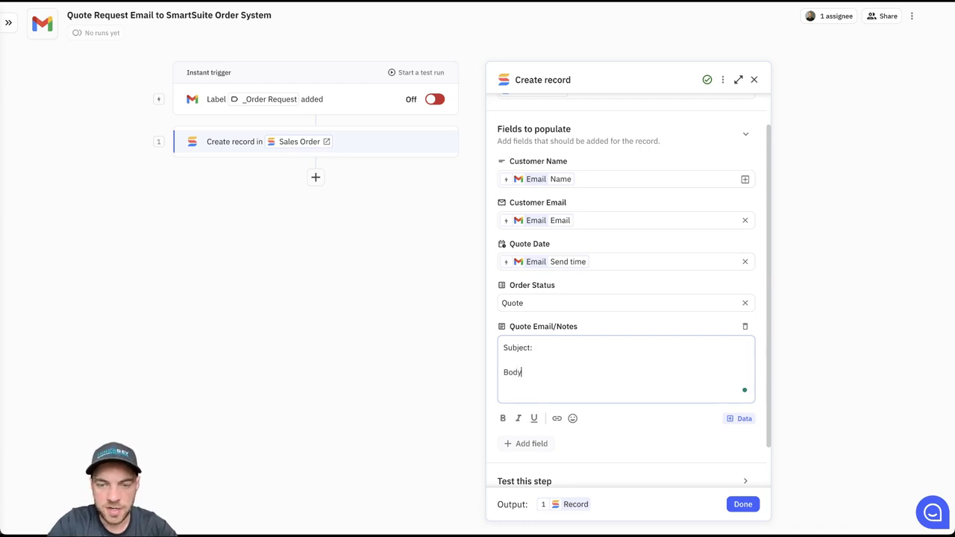
text(:)
key(Return)
key(Return)
text(Message URL)
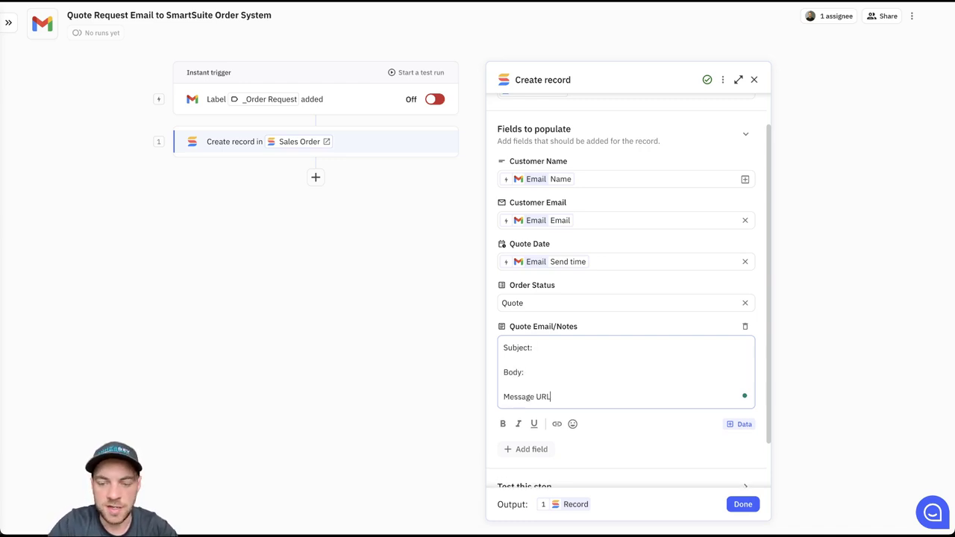
text(:)
key(Return)
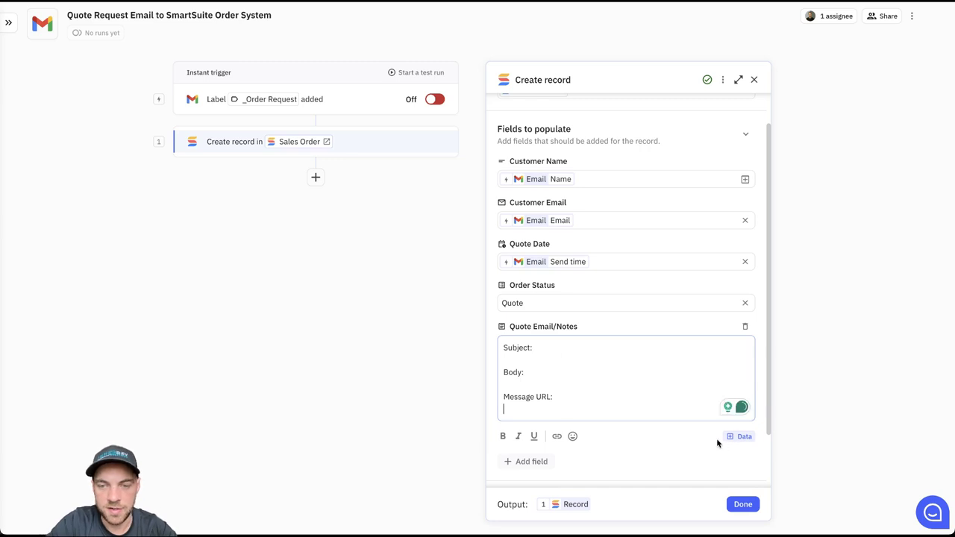
Insert the email's URL under a bolded 'Message URL:' label
click(738, 437)
mouse_move(672, 393)
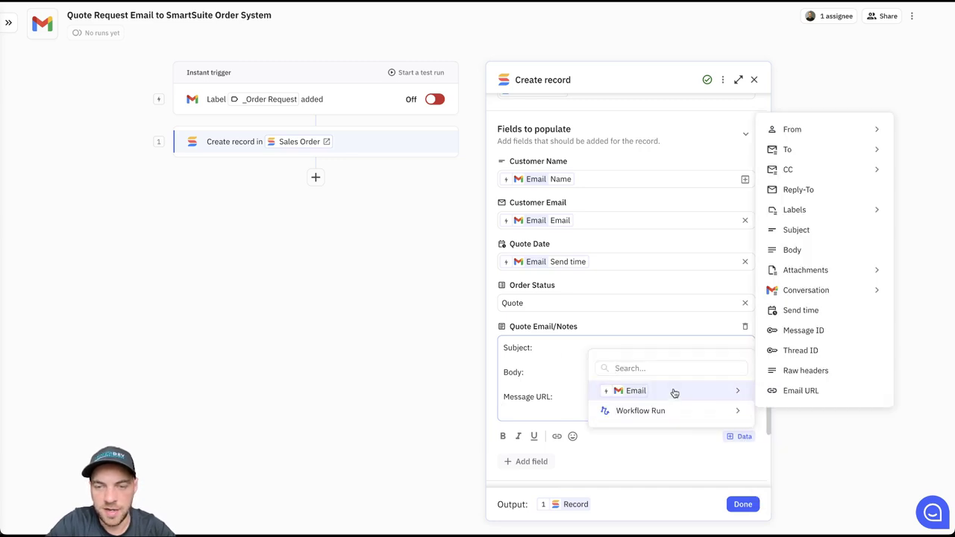
click(814, 395)
drag(569, 396, 503, 397)
key(ctrl+b)
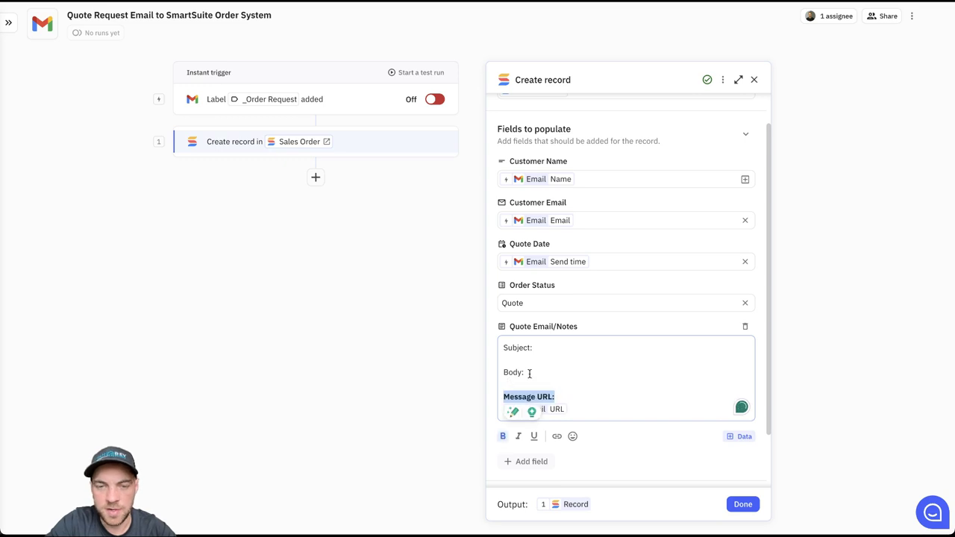
click(529, 374)
key(Return)
Insert the email body under 'Body:' and the subject under 'Subject:', then close the step
click(729, 450)
mouse_move(686, 403)
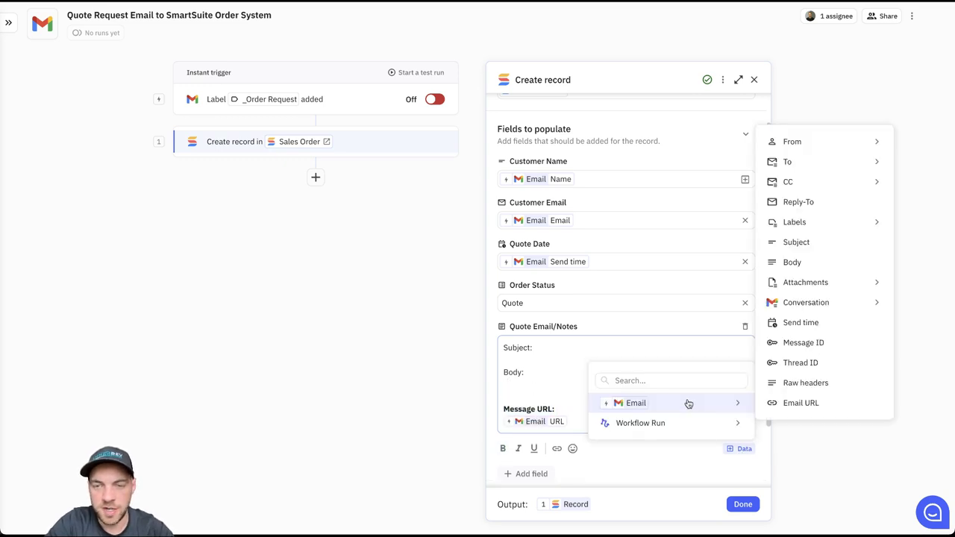
click(816, 259)
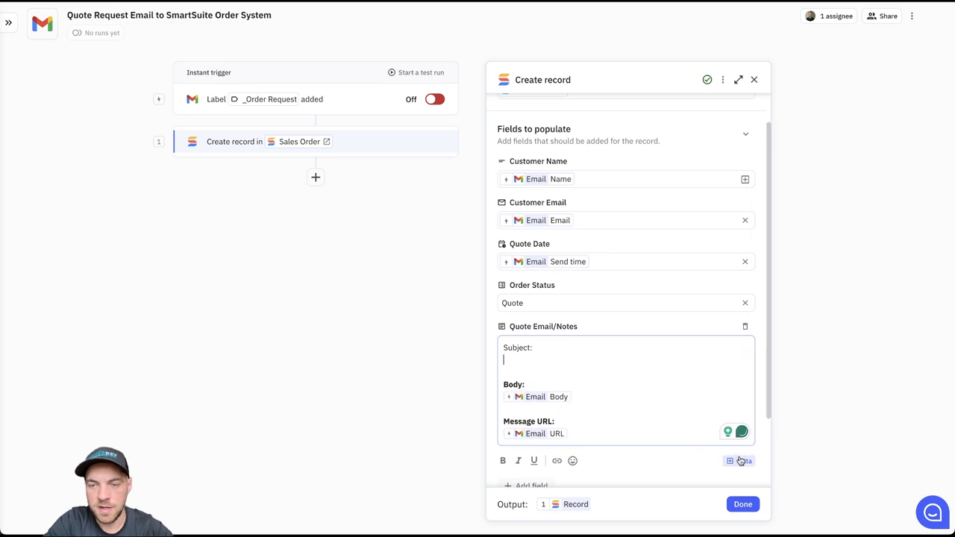
click(740, 461)
mouse_move(695, 417)
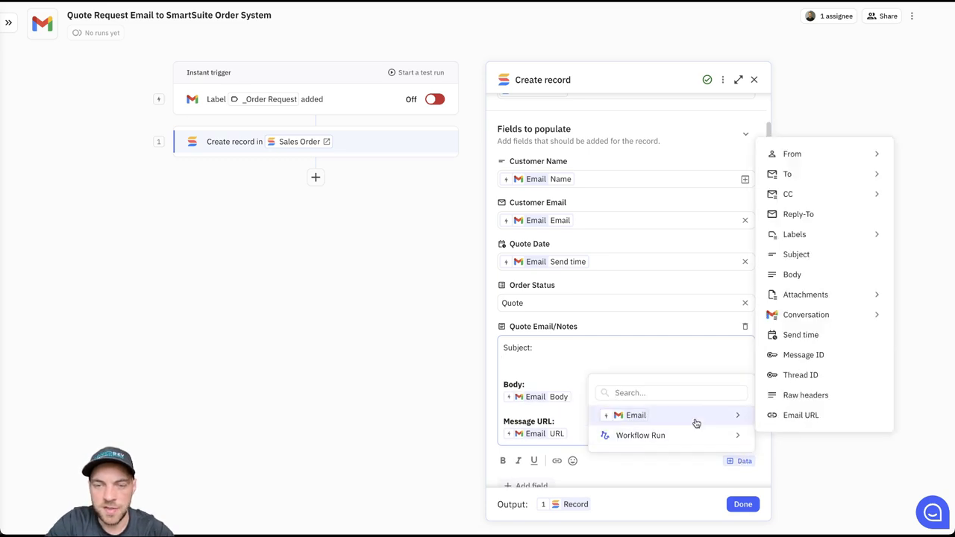
click(820, 257)
drag(543, 346, 503, 349)
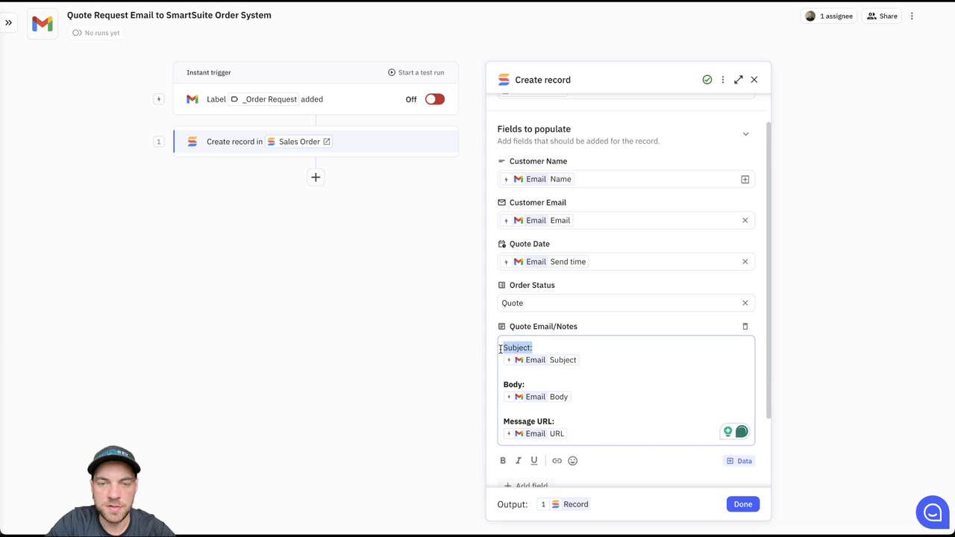
click(450, 161)
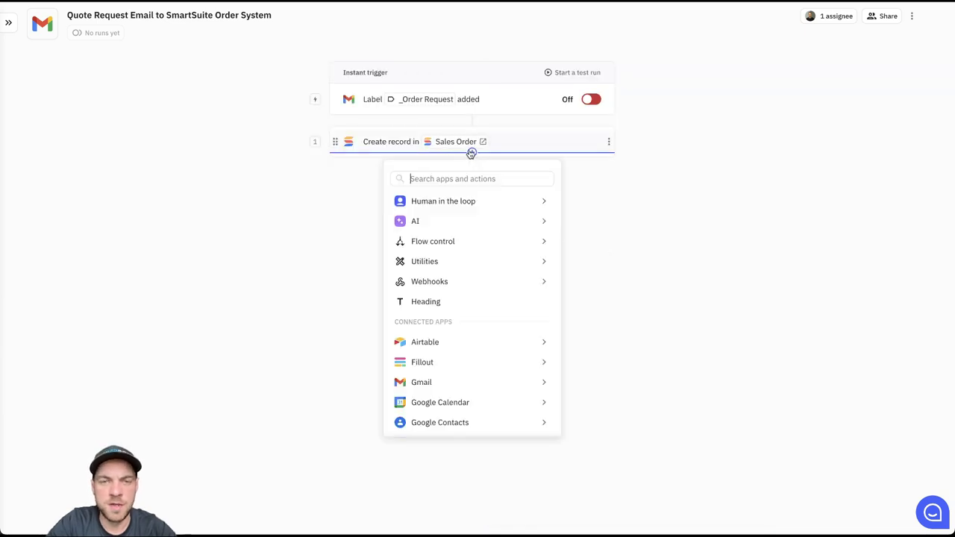
Add a Gmail Reply to all step that replies to the triggering email
mouse_move(429, 386)
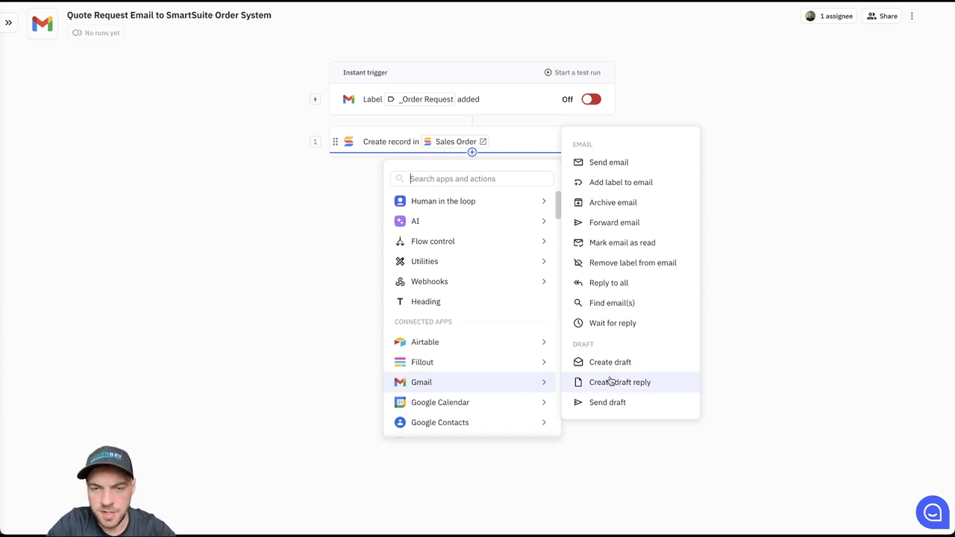
click(615, 286)
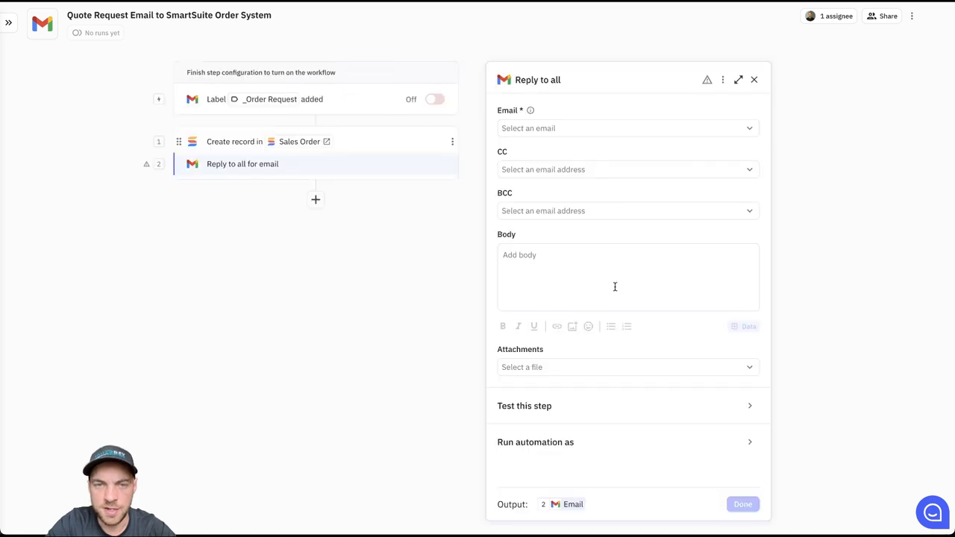
click(545, 128)
click(543, 203)
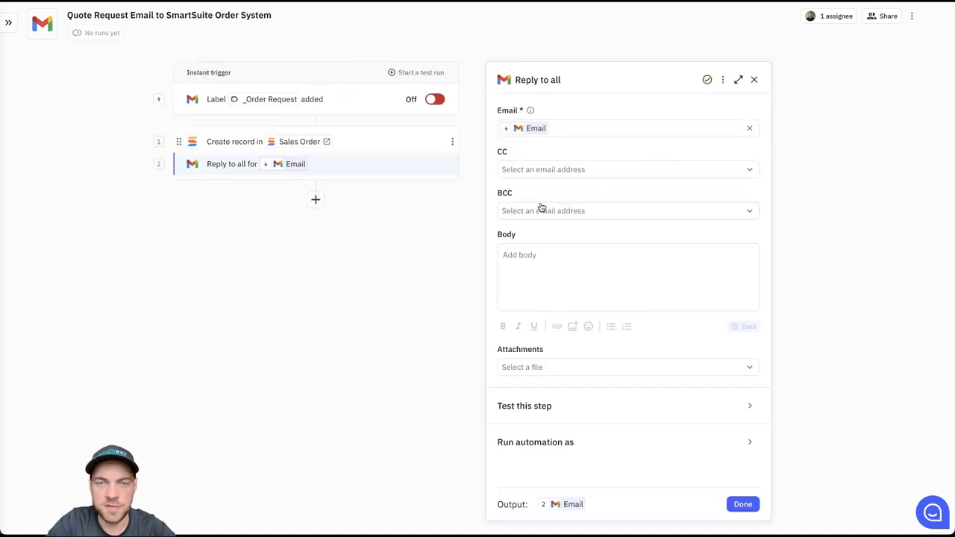
Write the reply body confirming receipt of the quote request and promising contact soon
click(539, 257)
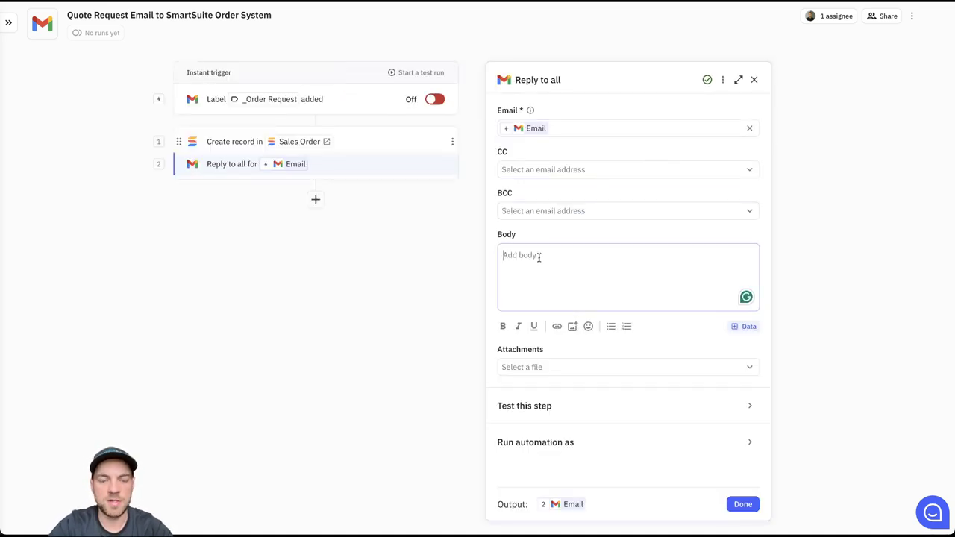
text(We )
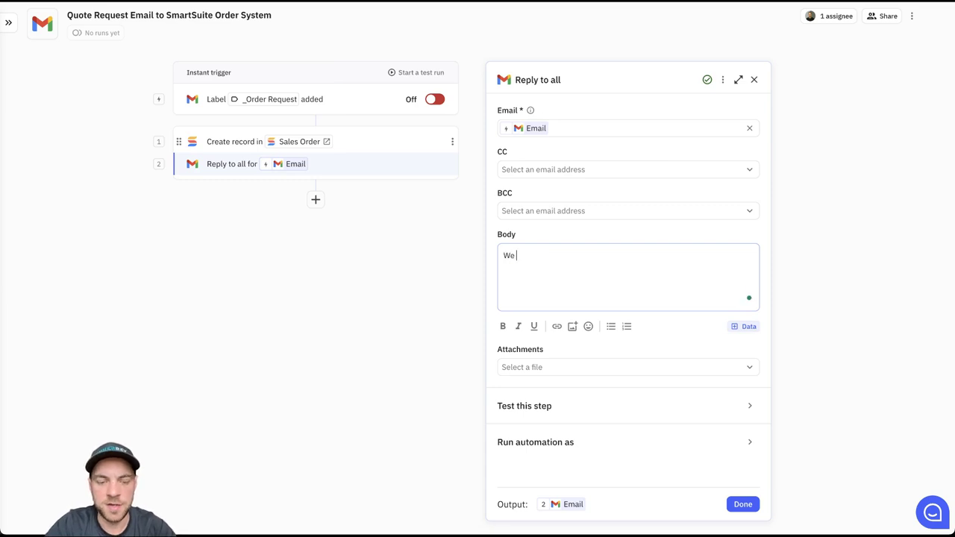
text(reeived your )
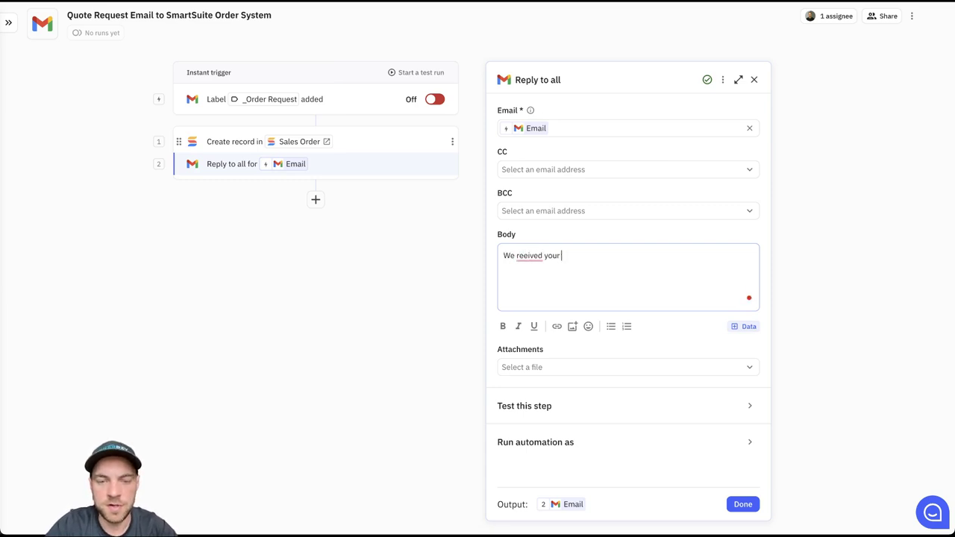
text(quote request. We will be )
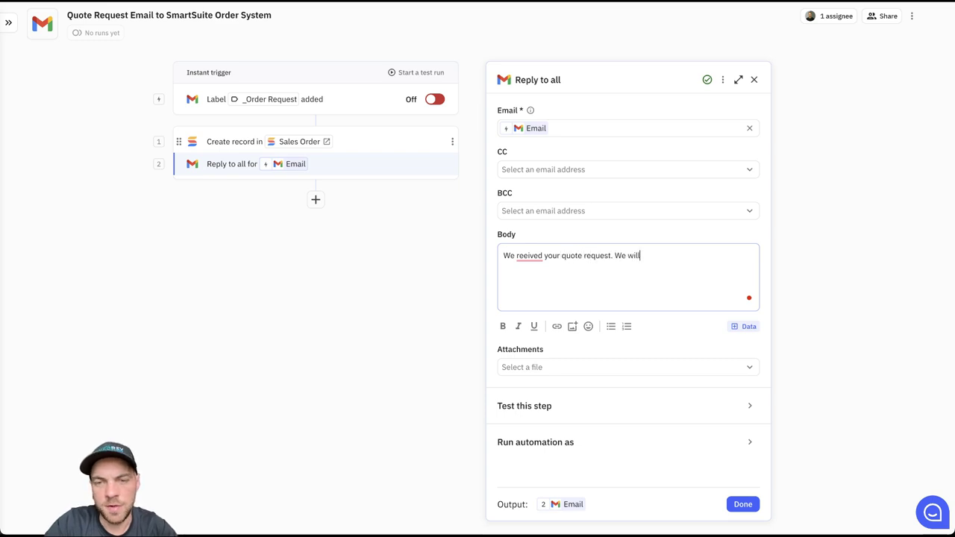
text(in touch in the next 24 hours.)
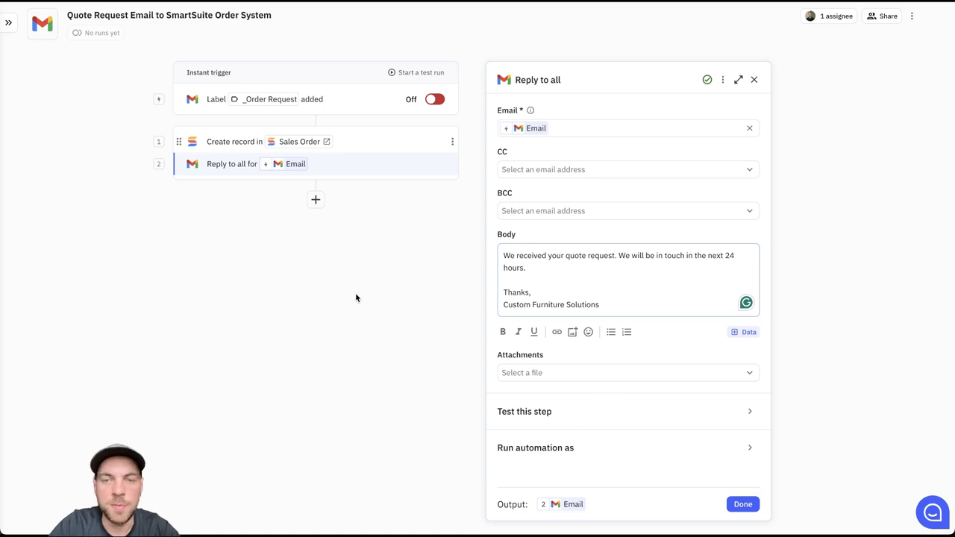
click(757, 512)
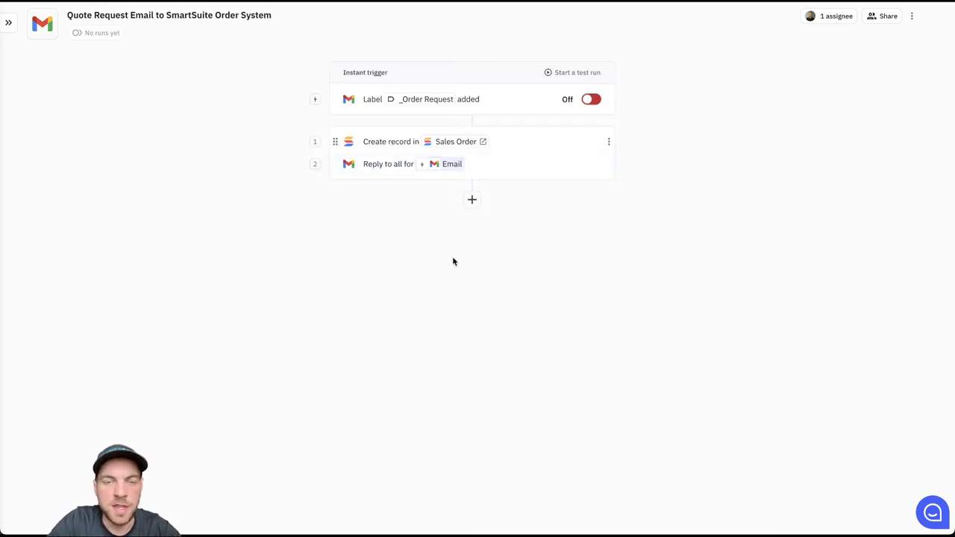
Add a SmartSuite Add comment to record step targeting the record created in step 1
click(472, 176)
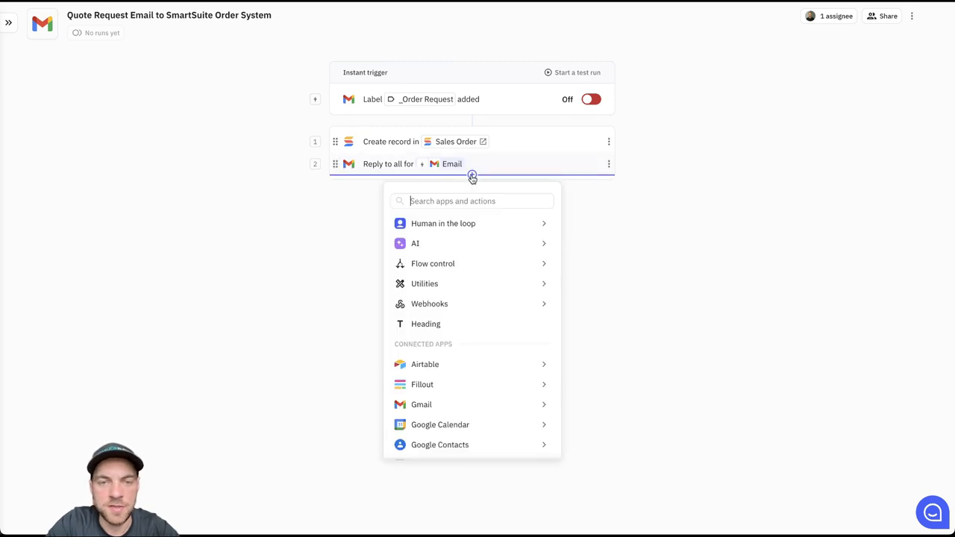
text(comme)
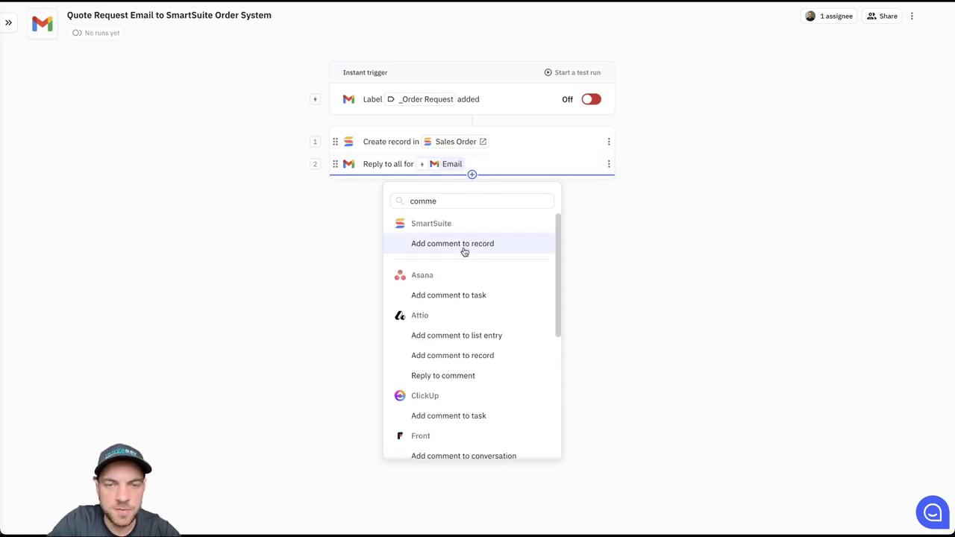
click(465, 251)
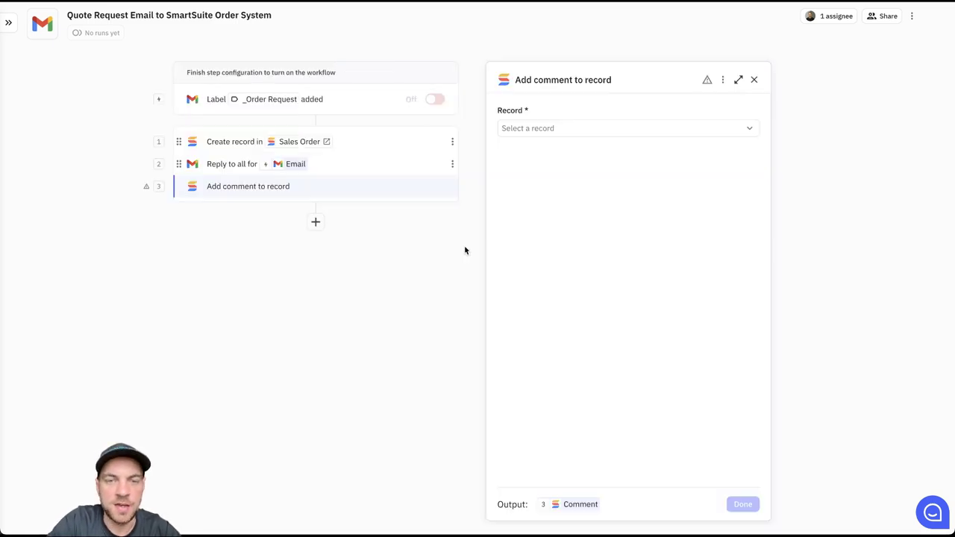
click(534, 127)
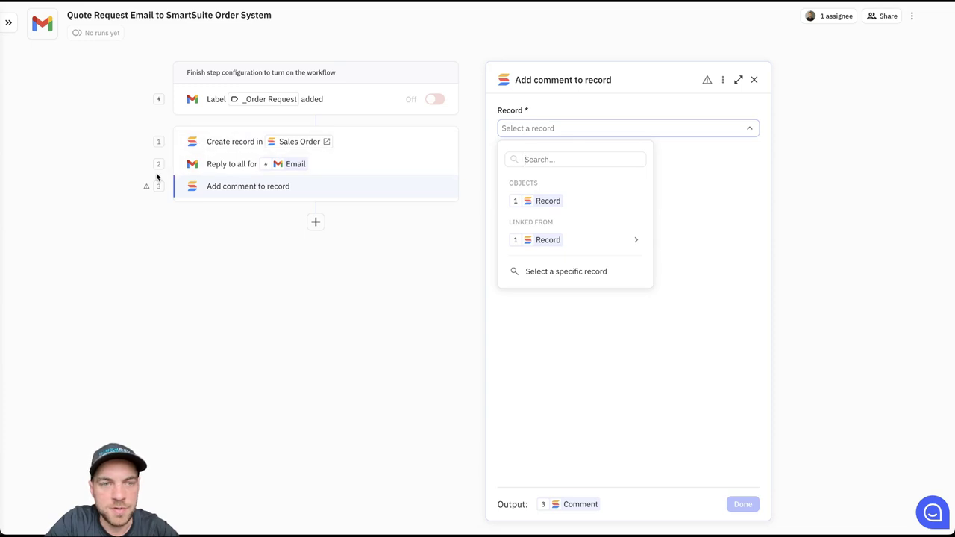
click(548, 200)
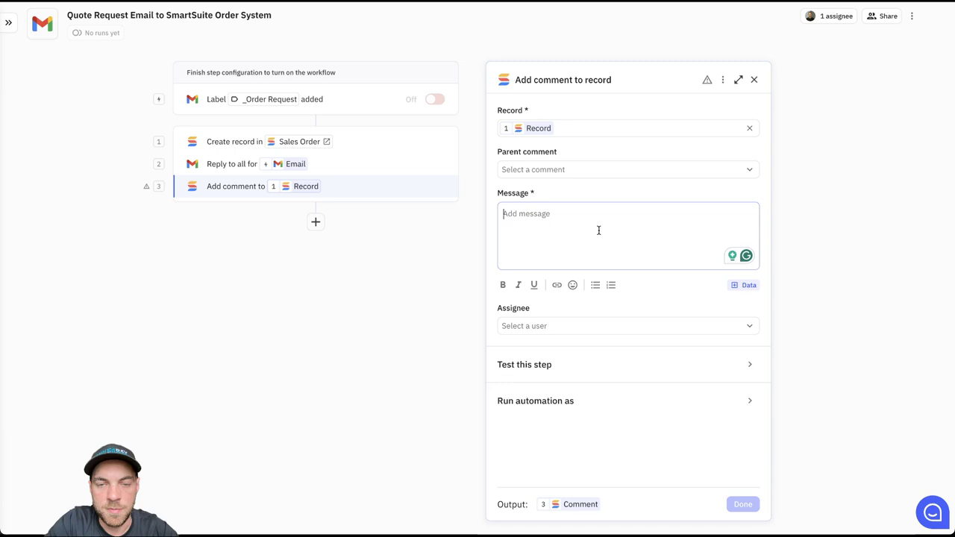
Set the comment to 'Quote request received.' and start a test run
text(Quote r)
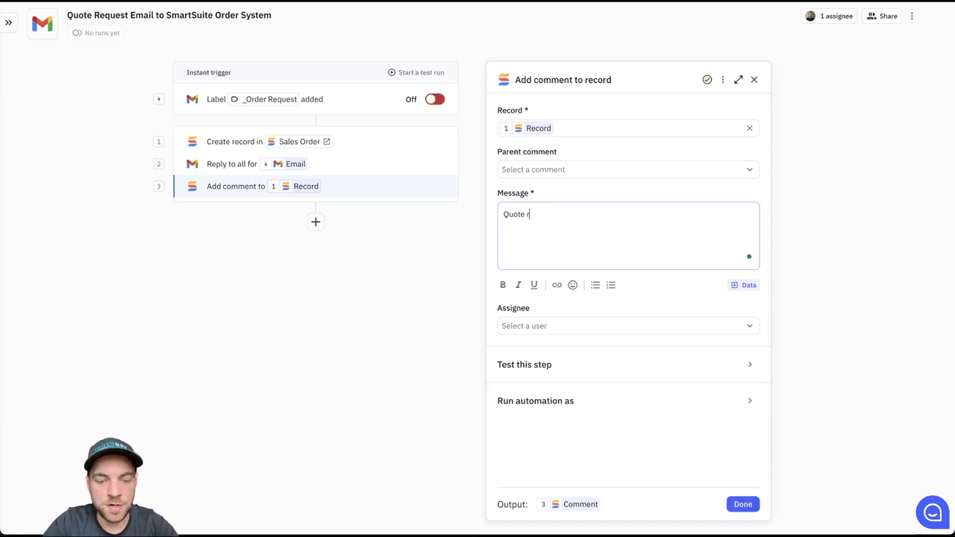
text(equest received.)
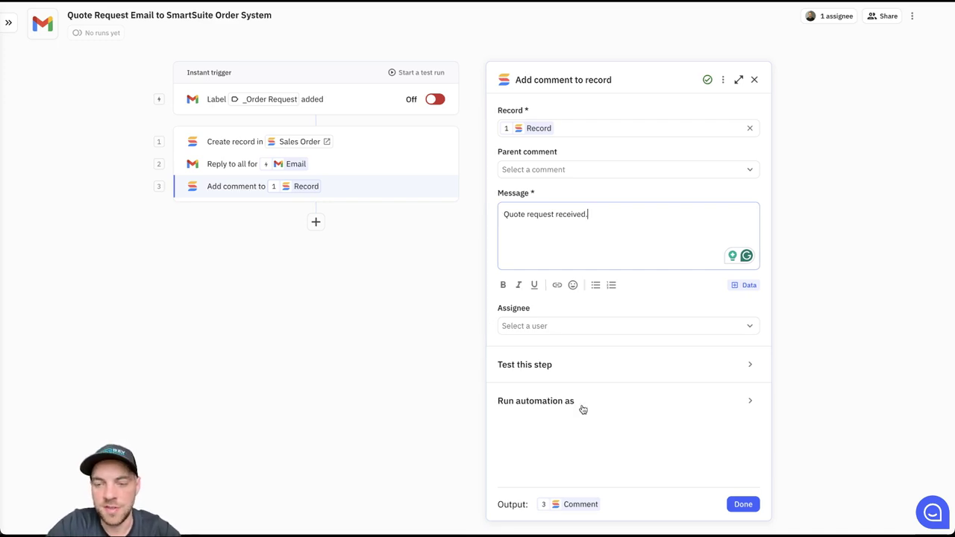
click(743, 504)
click(559, 72)
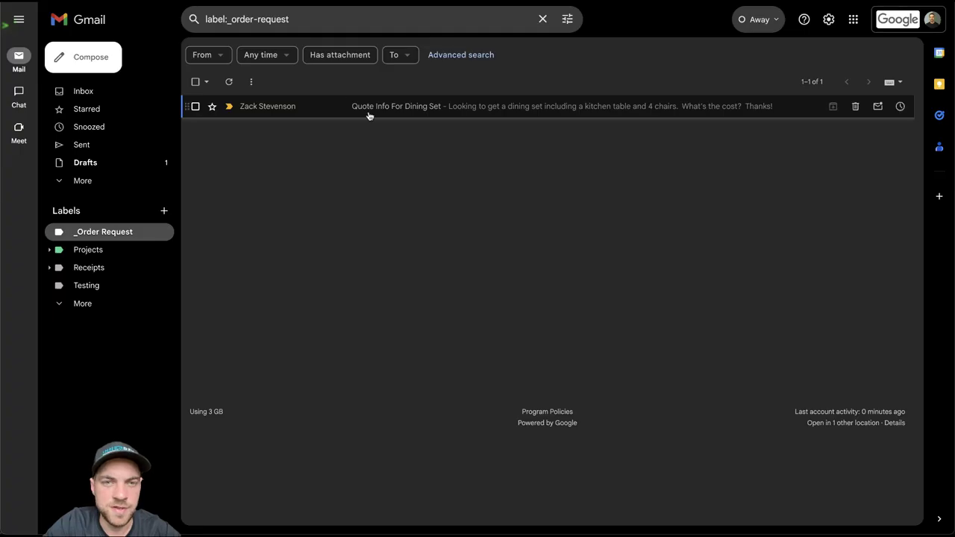
Open the Quote Info For Dining Set email under the _Order Request label
click(369, 115)
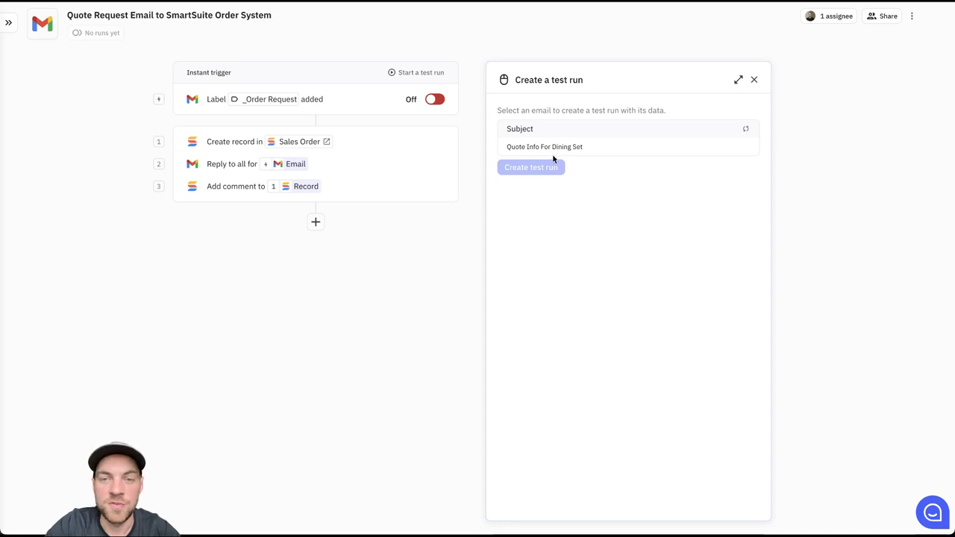
Run a test on the 'Quote Info For Dining Set' email until complete, then go to the SmartSuite Sales Order grid
click(537, 171)
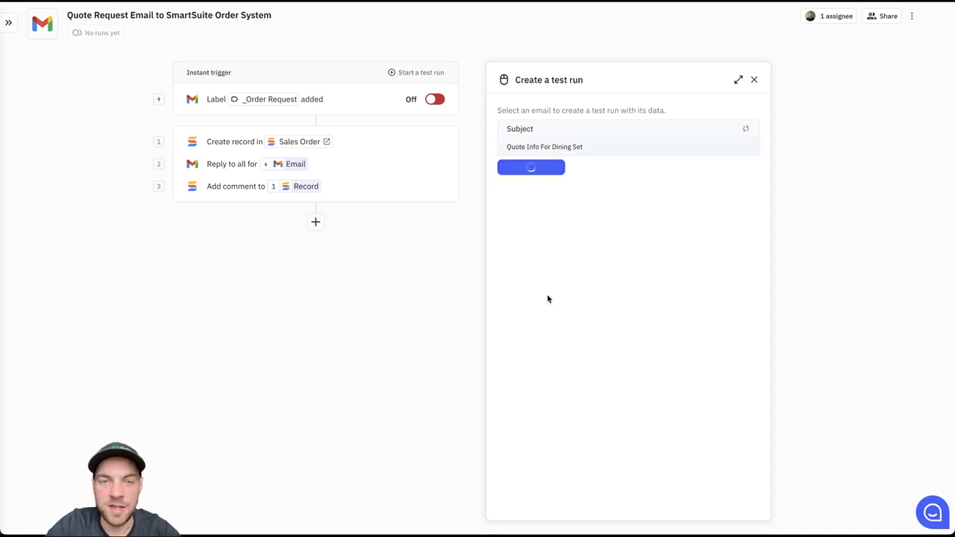
click(635, 85)
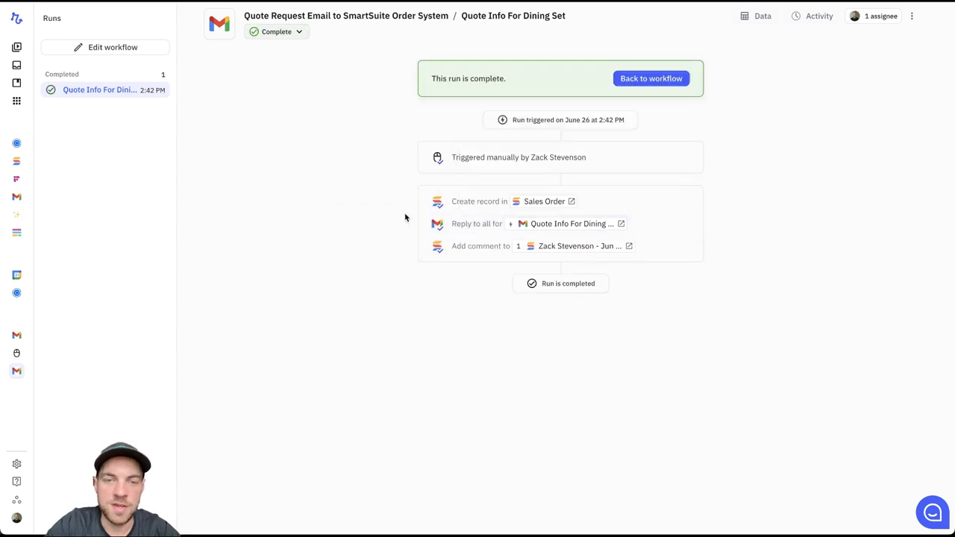
mouse_move(545, 255)
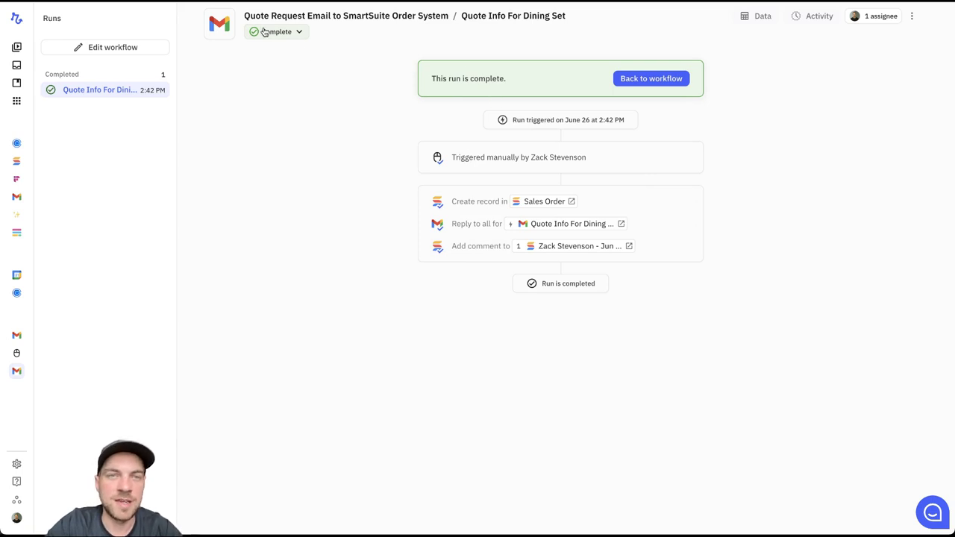
click(266, 1)
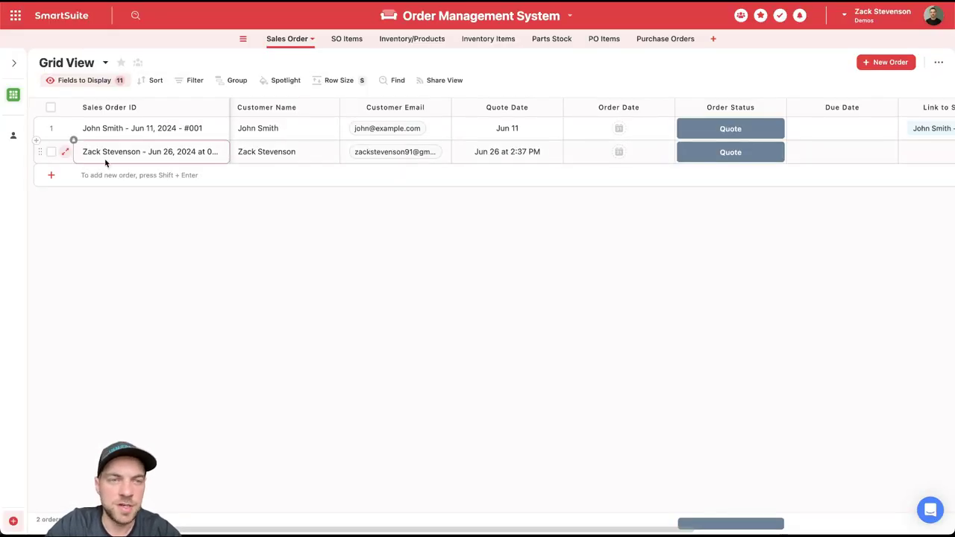
Open new Sales Order record #003 and review its fields, including the quote email in the notes
click(65, 151)
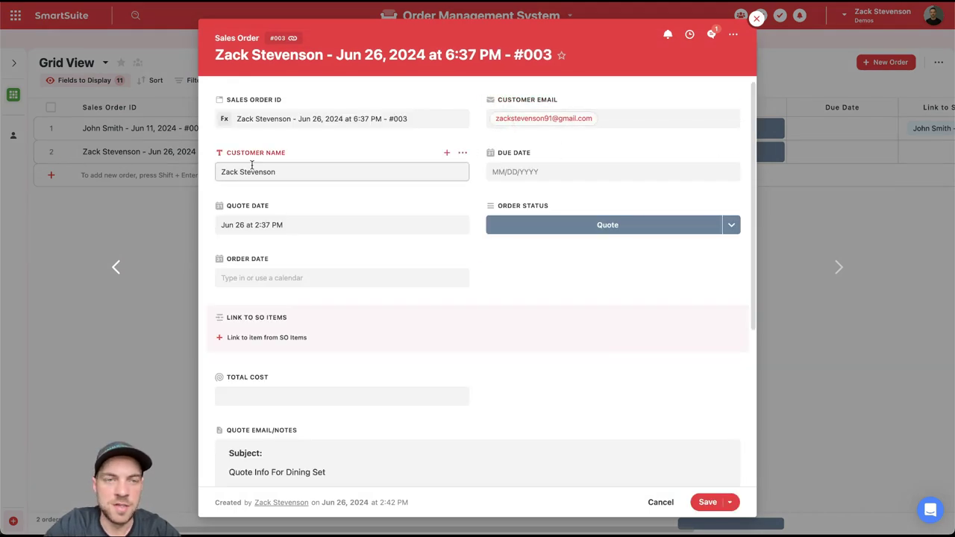
scroll(256, 172, down, 1)
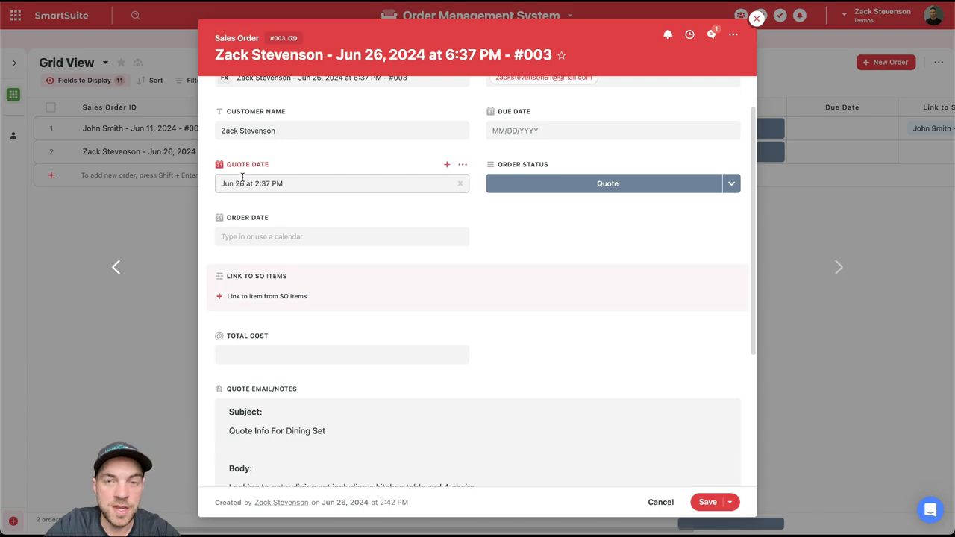
scroll(447, 179, down, 1)
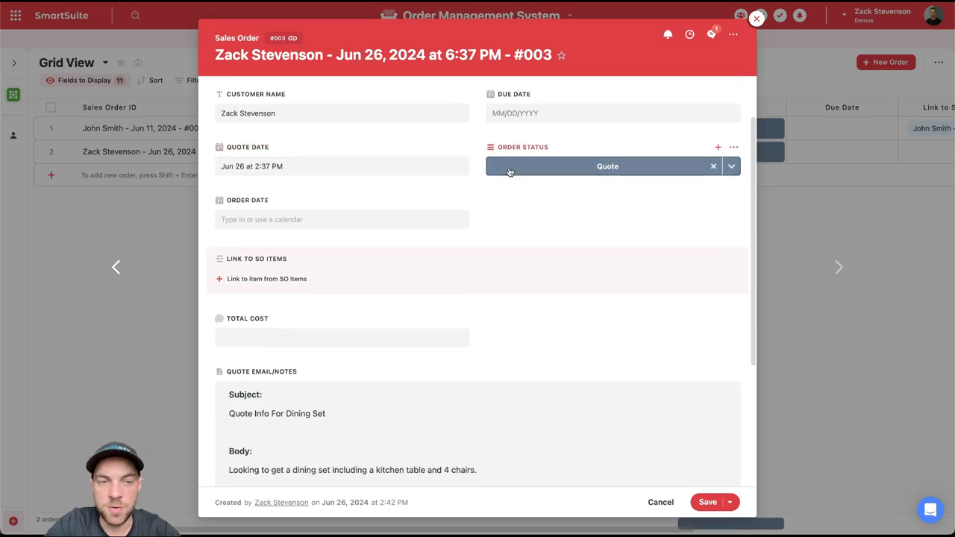
scroll(417, 201, down, 4)
click(331, 222)
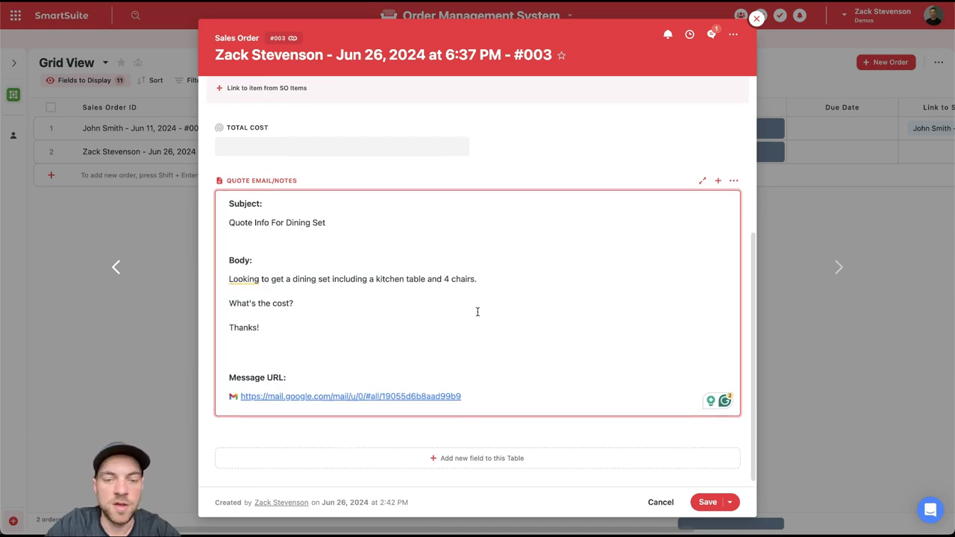
scroll(485, 302, up, 3)
Close the record without saving and view its comment reading 'Quote request received'
click(756, 18)
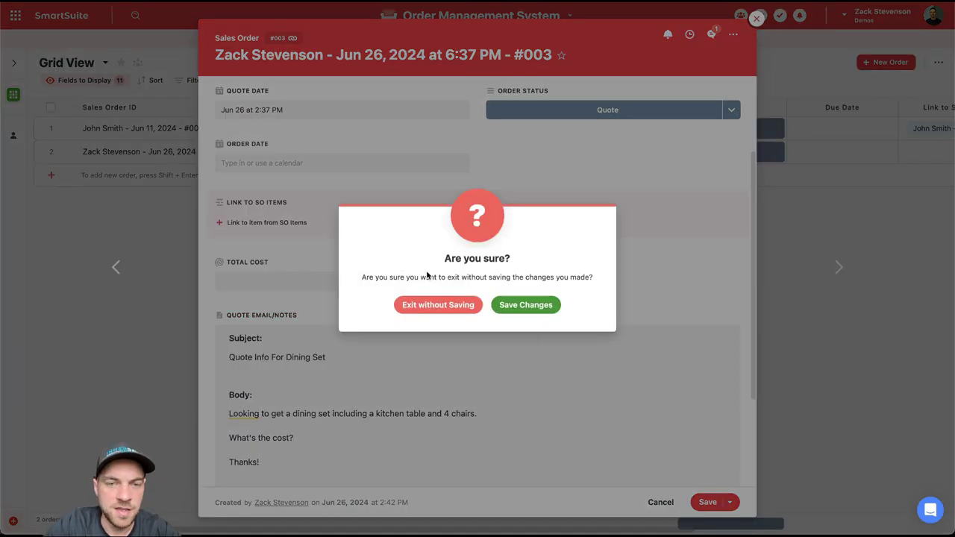
click(439, 304)
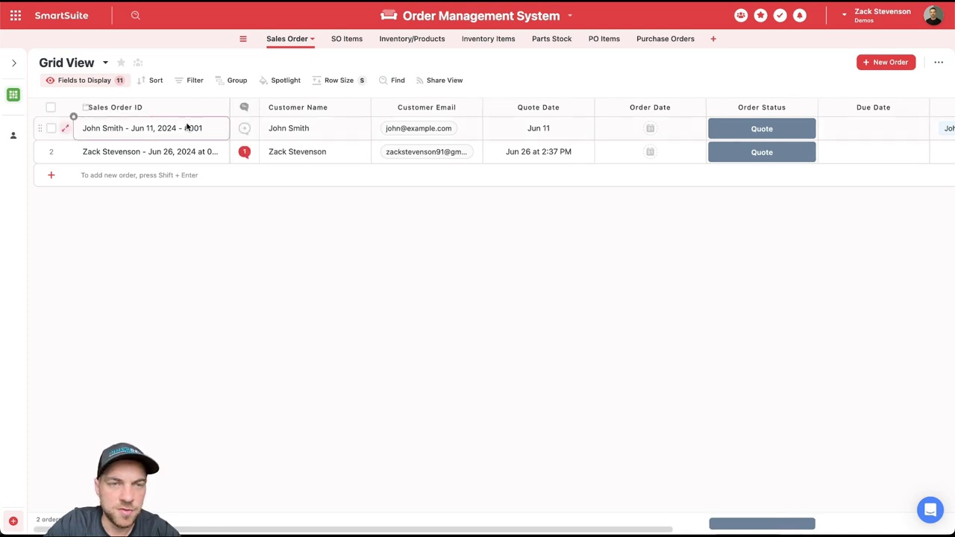
click(243, 154)
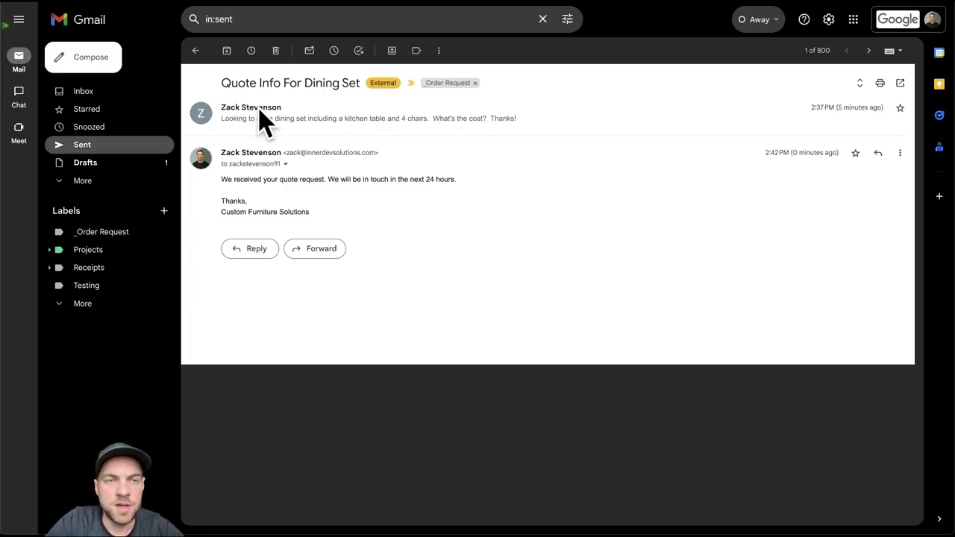
Review the automated 24-hour reply in the Sent 'Quote Info For Dining Set' thread
mouse_move(258, 112)
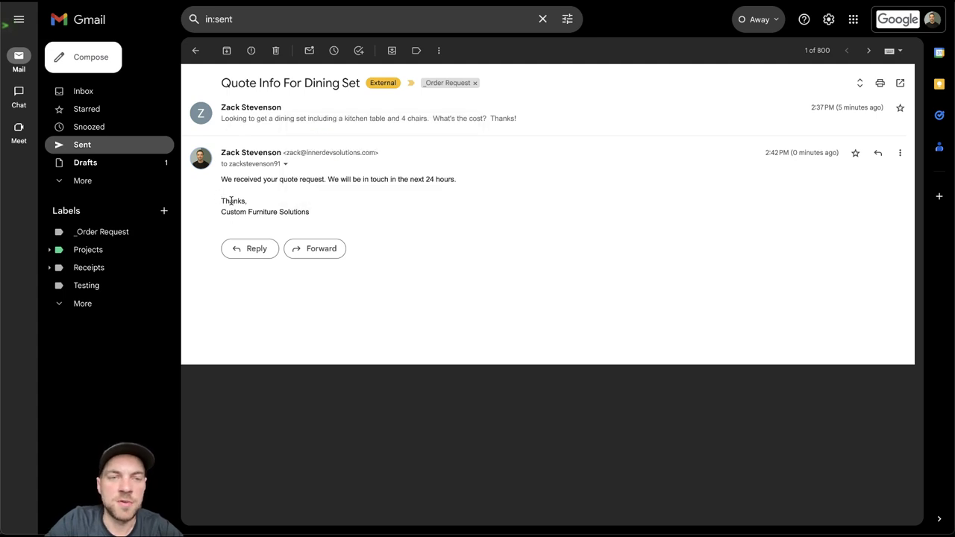
drag(222, 179, 462, 184)
click(463, 183)
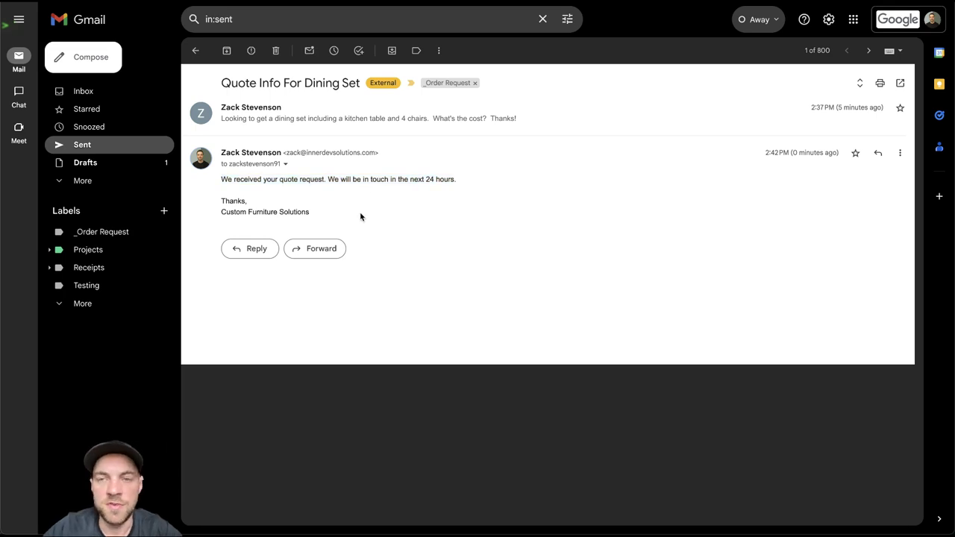